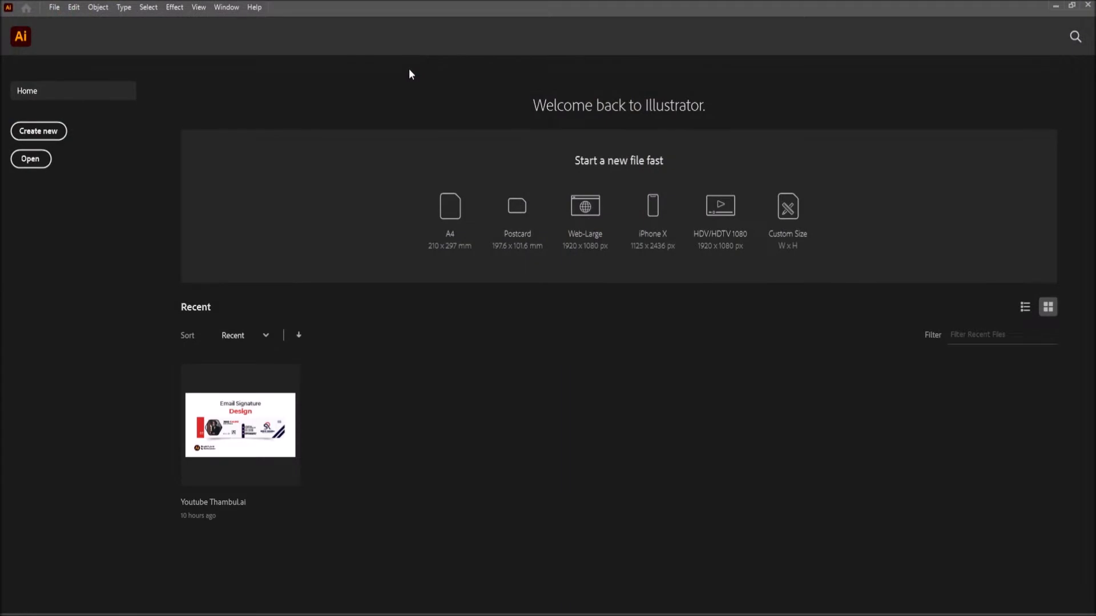
Step: Create a new RGB document and draw a circle about 482 pt in diameter on the artboard
click(34, 132)
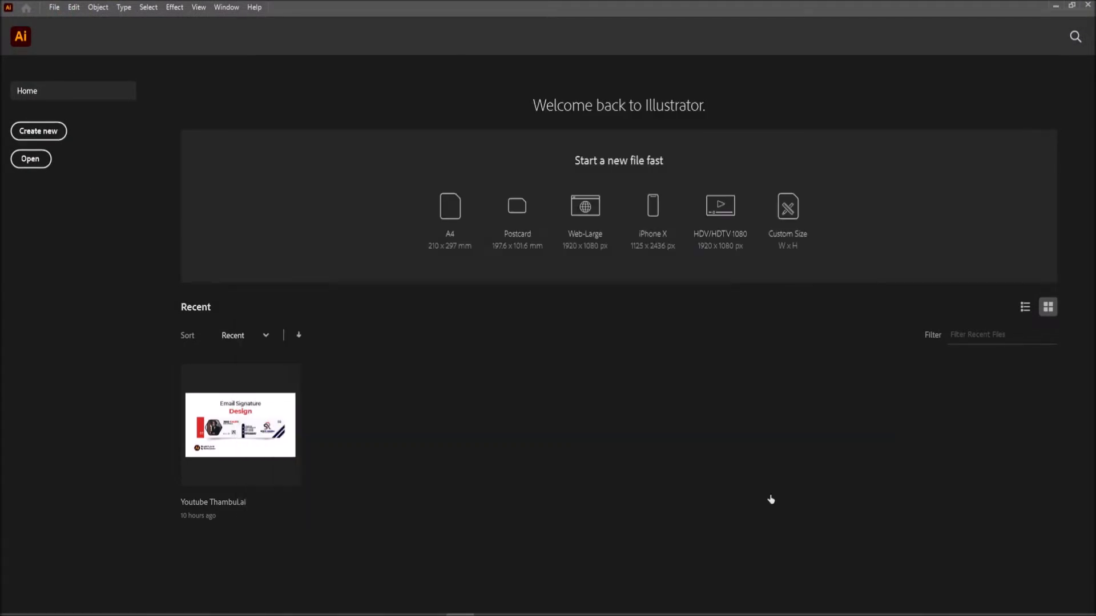
click(772, 498)
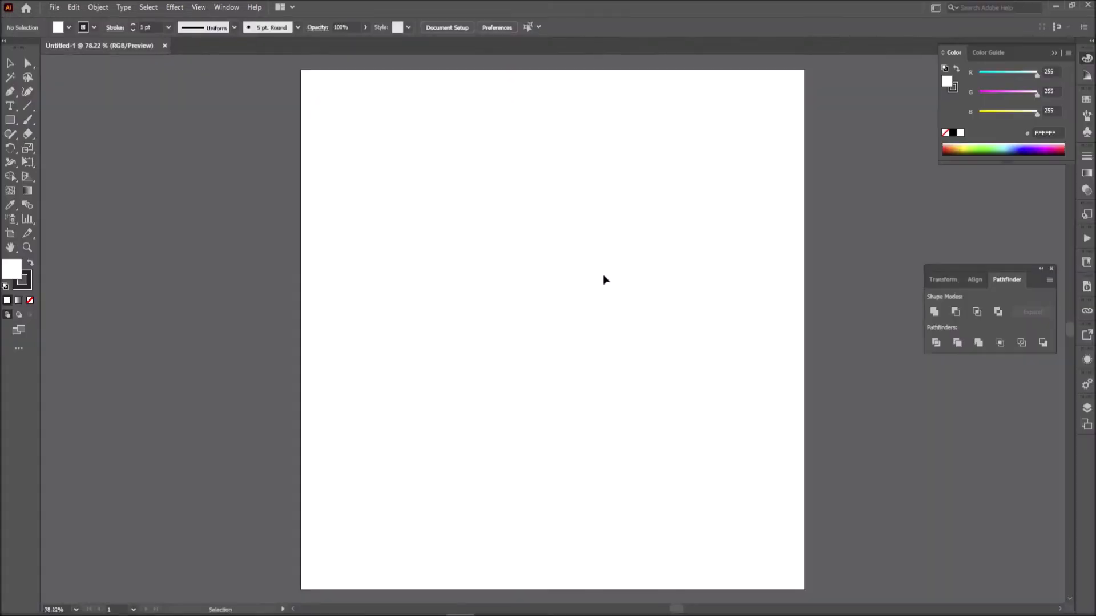
click(9, 122)
click(10, 120)
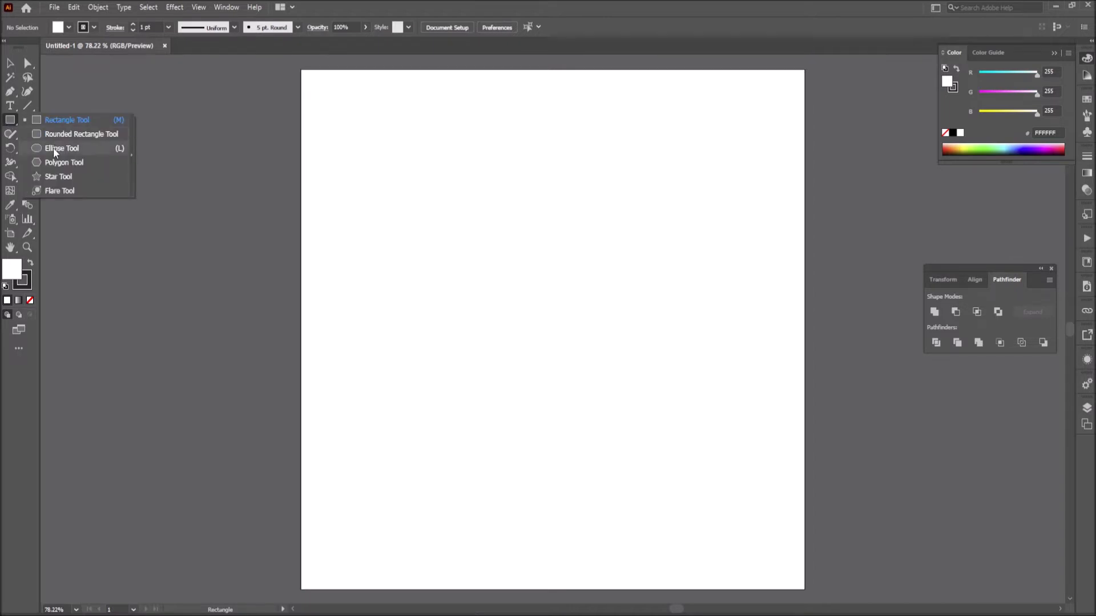
click(60, 148)
key(ctrl+1)
drag(315, 181, 627, 467)
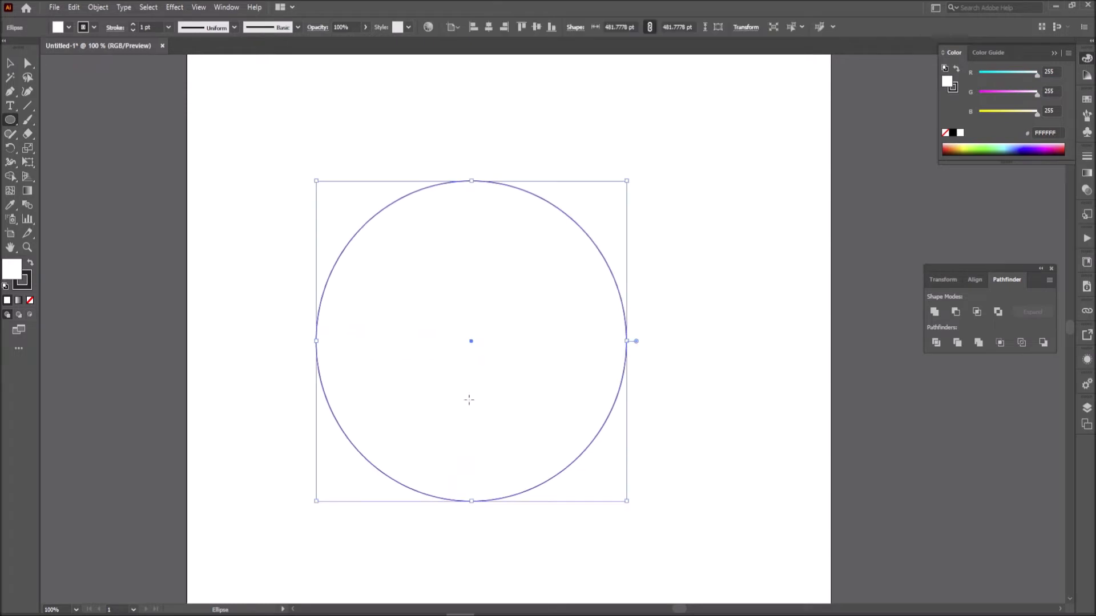
Step: Move the circle toward the middle of the artboard and scale it down to about 427 pt in diameter
click(10, 63)
drag(460, 181, 531, 165)
drag(415, 128, 462, 198)
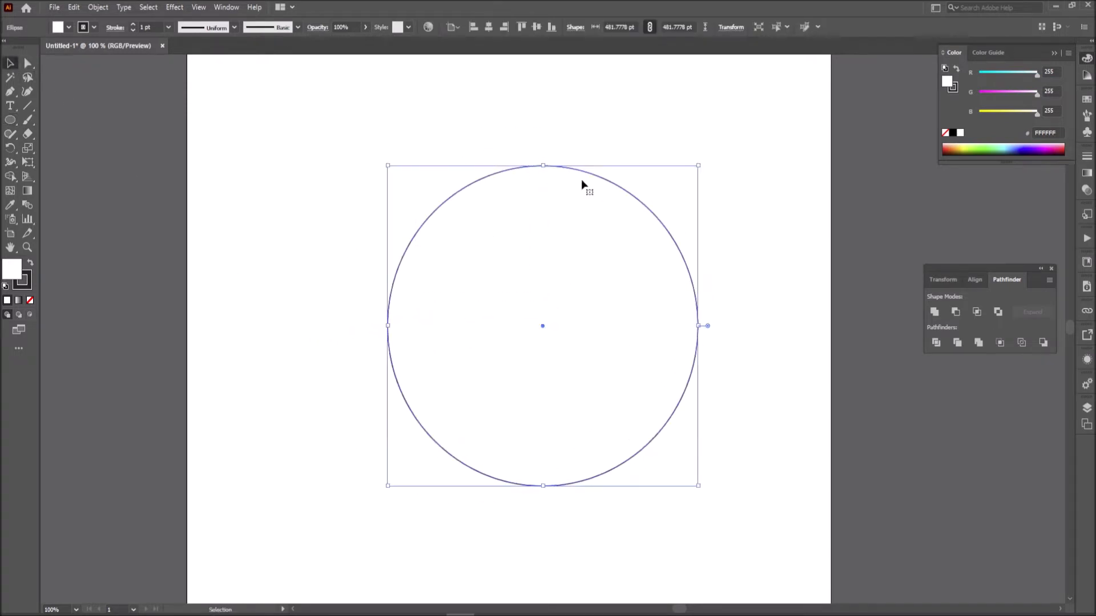
drag(543, 166, 521, 186)
drag(389, 161, 533, 318)
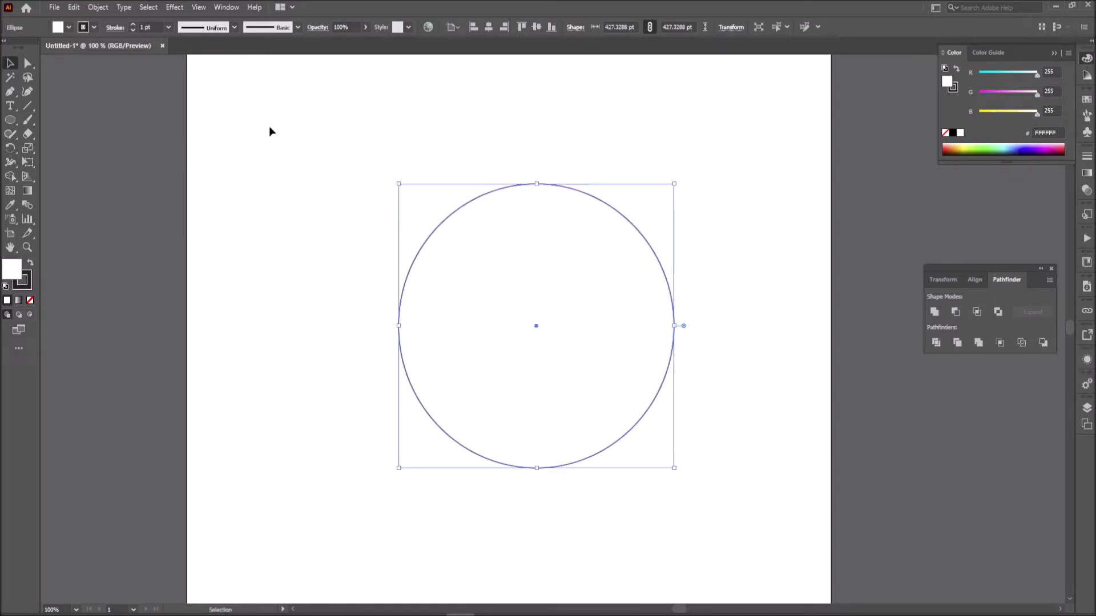
Step: Remove the circle's fill and set its stroke weight to 5 pt
click(30, 299)
click(28, 281)
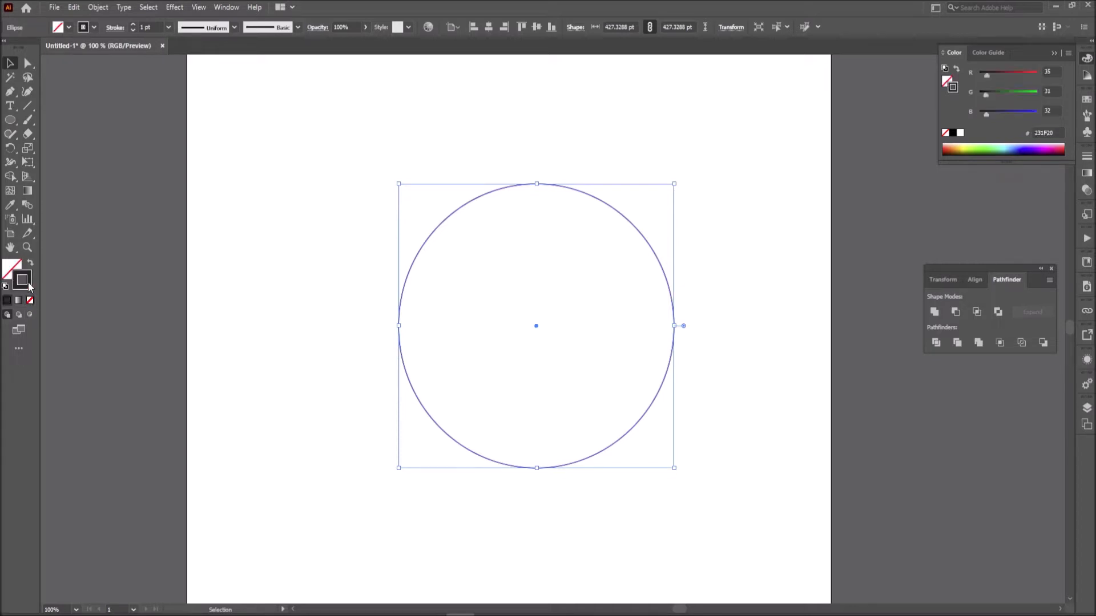
click(232, 28)
click(169, 30)
click(169, 29)
click(179, 131)
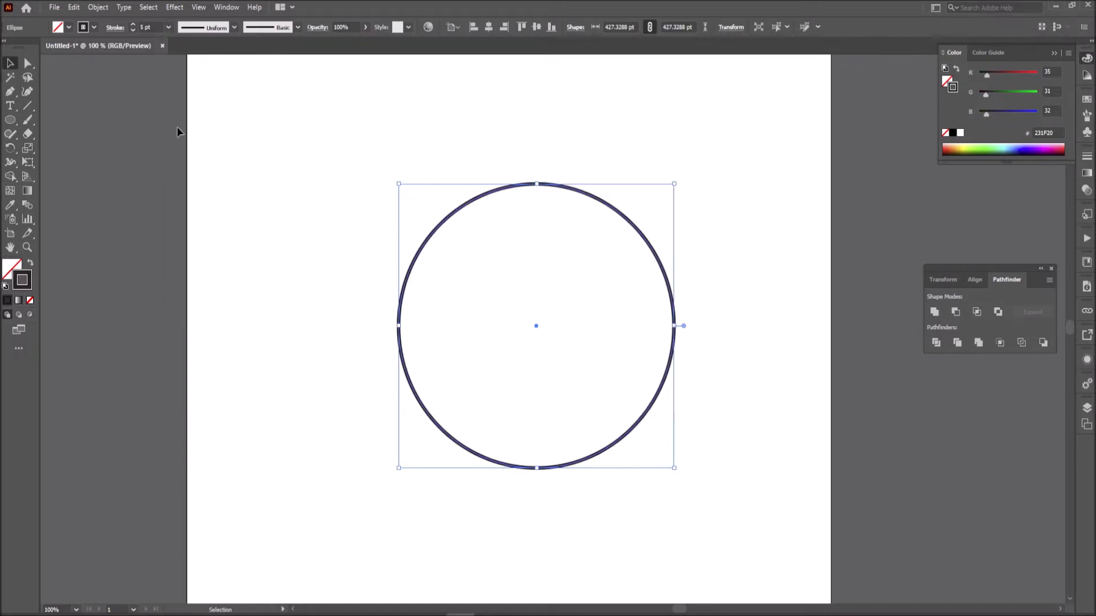
Step: Raise the circle's stroke weight to 19 pt
click(158, 28)
key(Up)
key(Up)
key(Up)
key(Up)
key(Up)
key(Up)
key(Up)
key(Up)
key(Up)
key(Up)
key(Up)
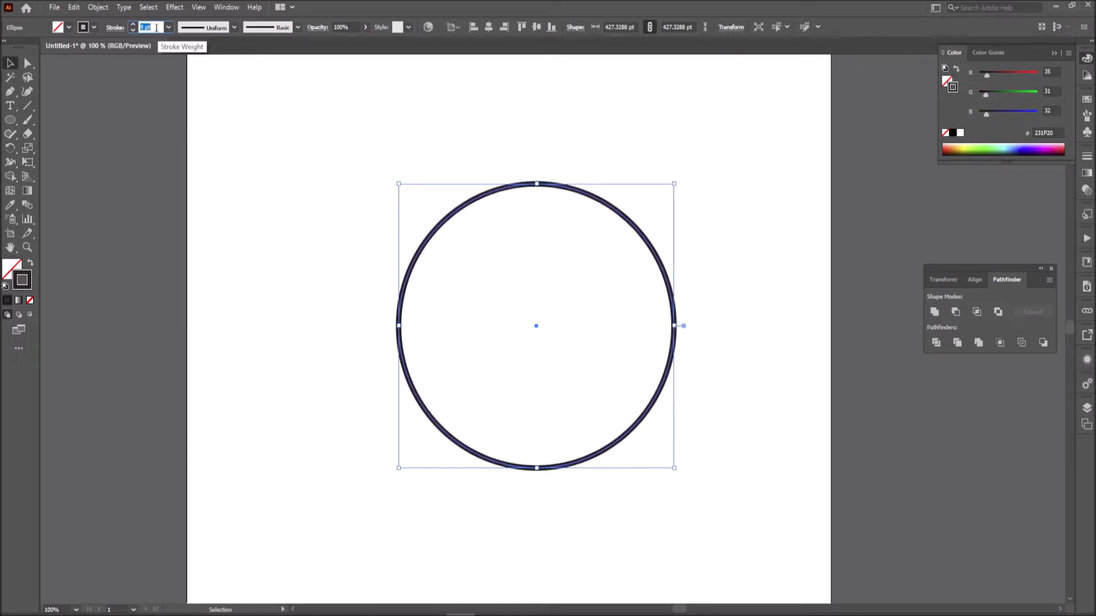
key(Up)
key(Up)
key(Up)
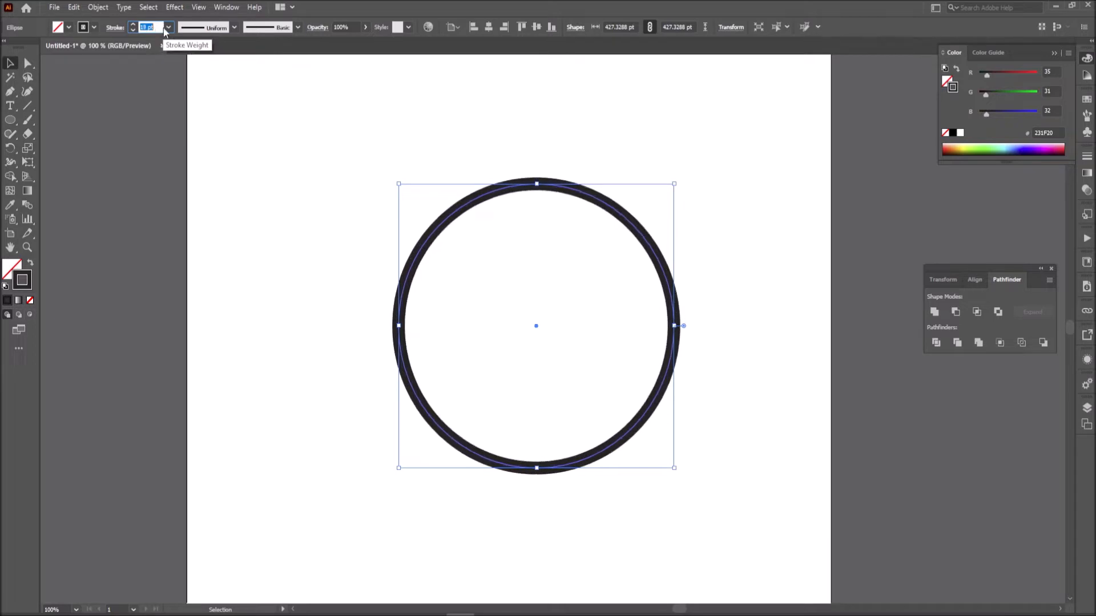
click(525, 126)
drag(398, 171, 509, 304)
Step: Reduce the circle's stroke weight to 13 pt and color the stroke pure black (000000)
click(158, 26)
key(Down)
key(Down)
key(Down)
key(Down)
key(Down)
key(Down)
drag(436, 142, 472, 213)
drag(785, 325, 572, 249)
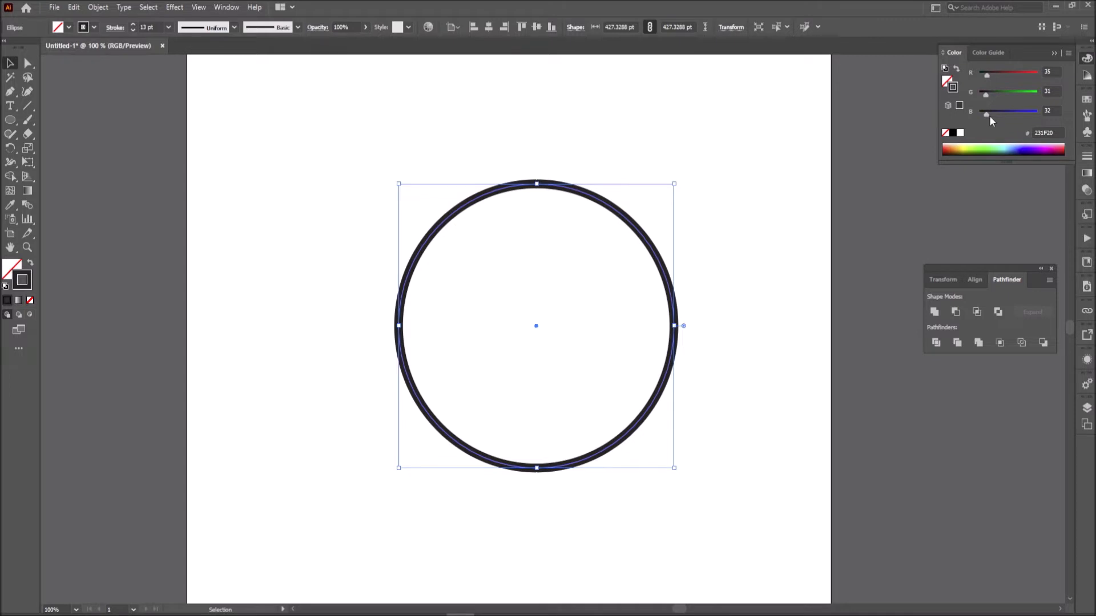
drag(990, 98, 982, 95)
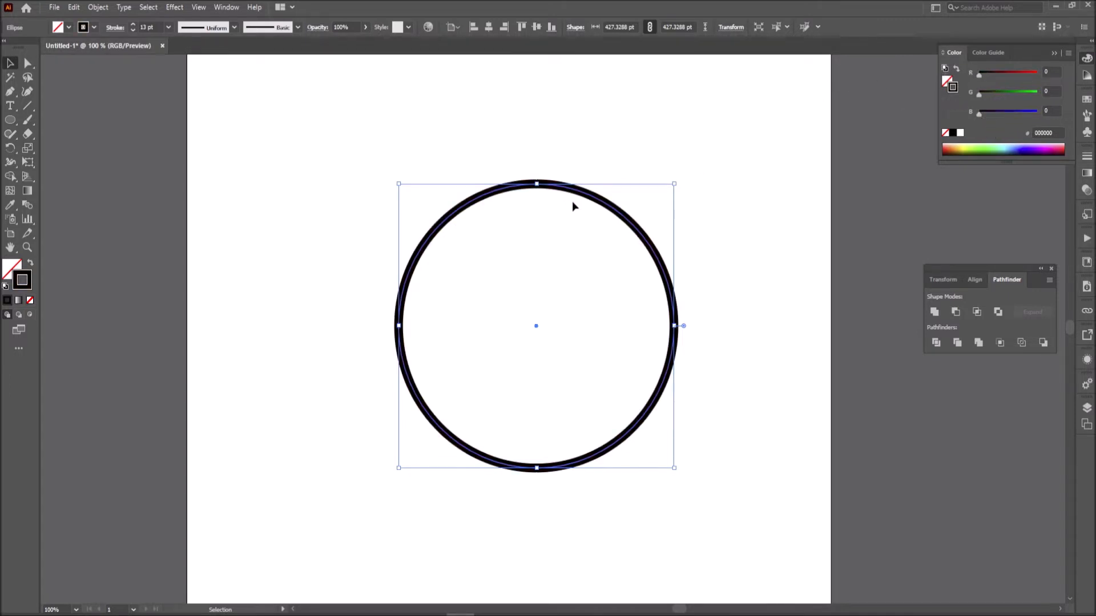
Step: Apply a linear white-to-black gradient to the circle's stroke, running along the stroke
click(1086, 173)
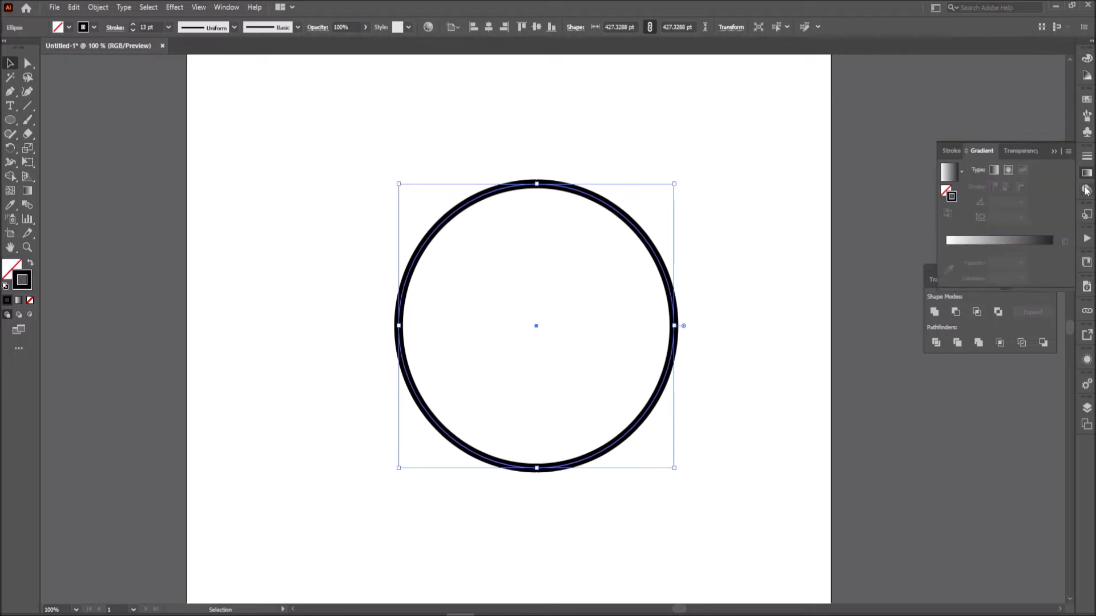
click(950, 179)
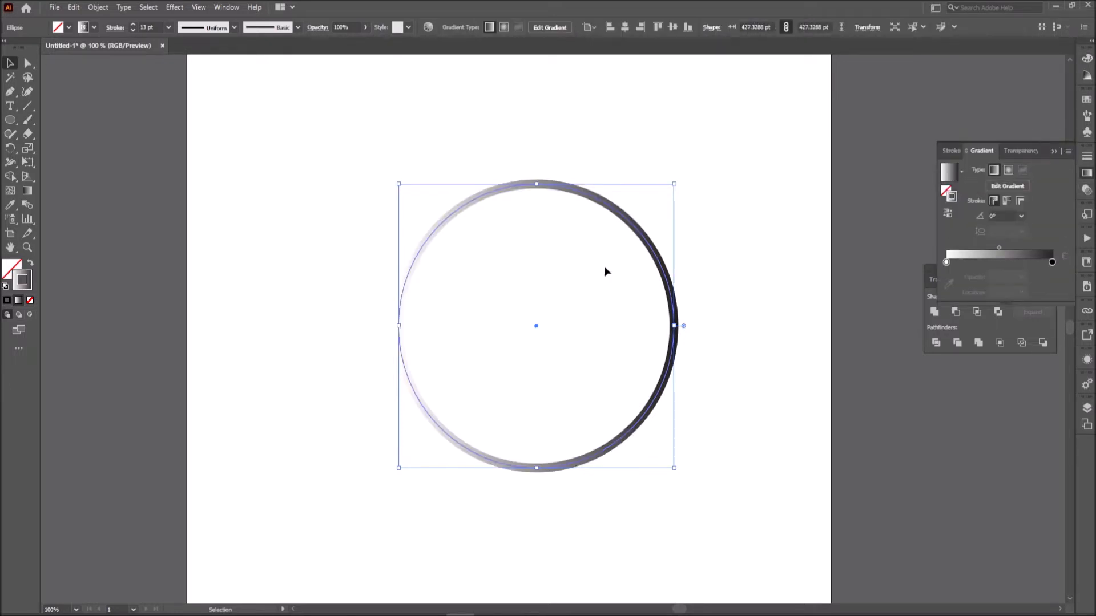
click(1008, 203)
drag(330, 154, 740, 521)
Step: Switch the color mode of the gradient's black end stop from Grayscale to RGB
double_click(1051, 263)
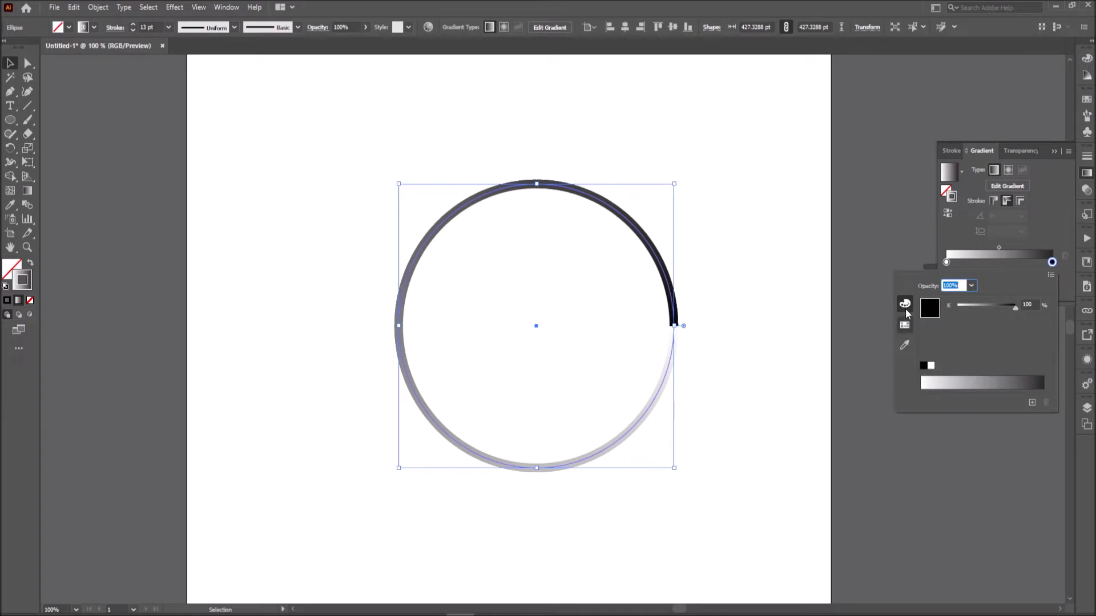
click(1050, 275)
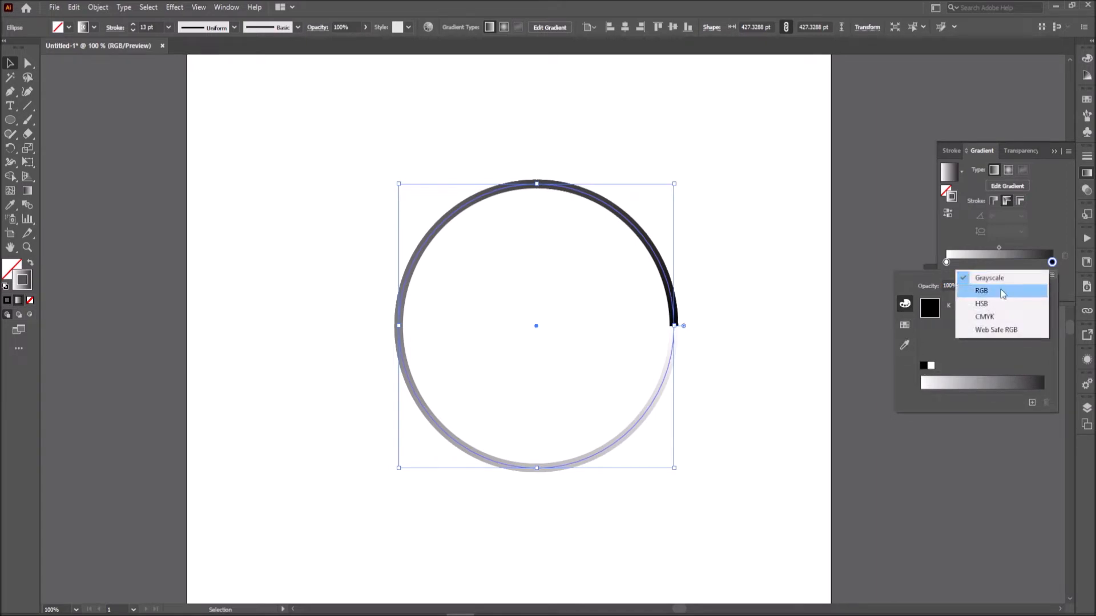
click(1013, 289)
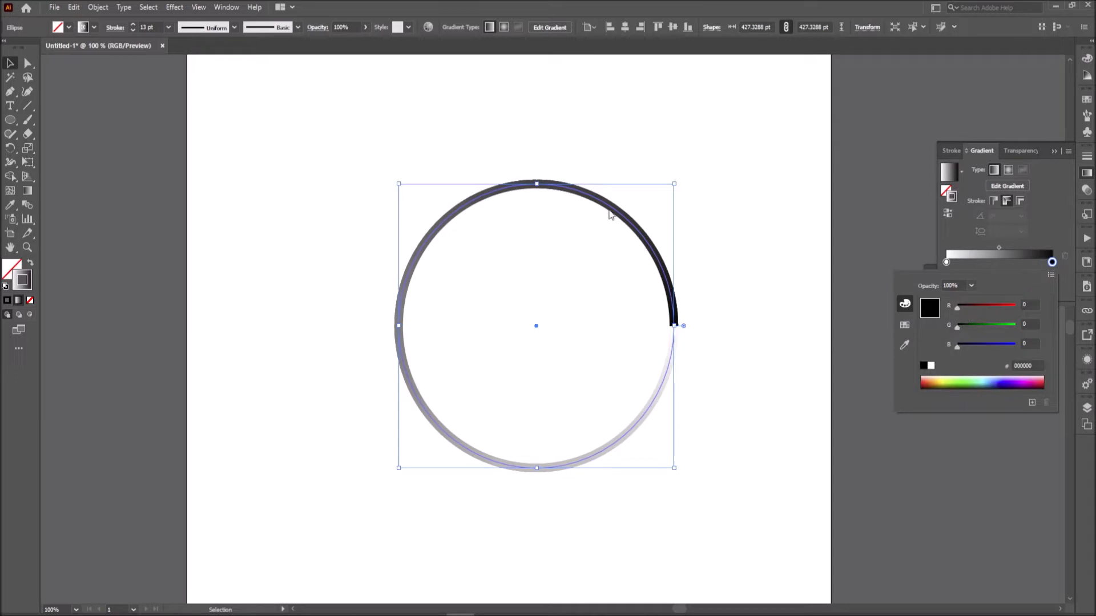
click(543, 250)
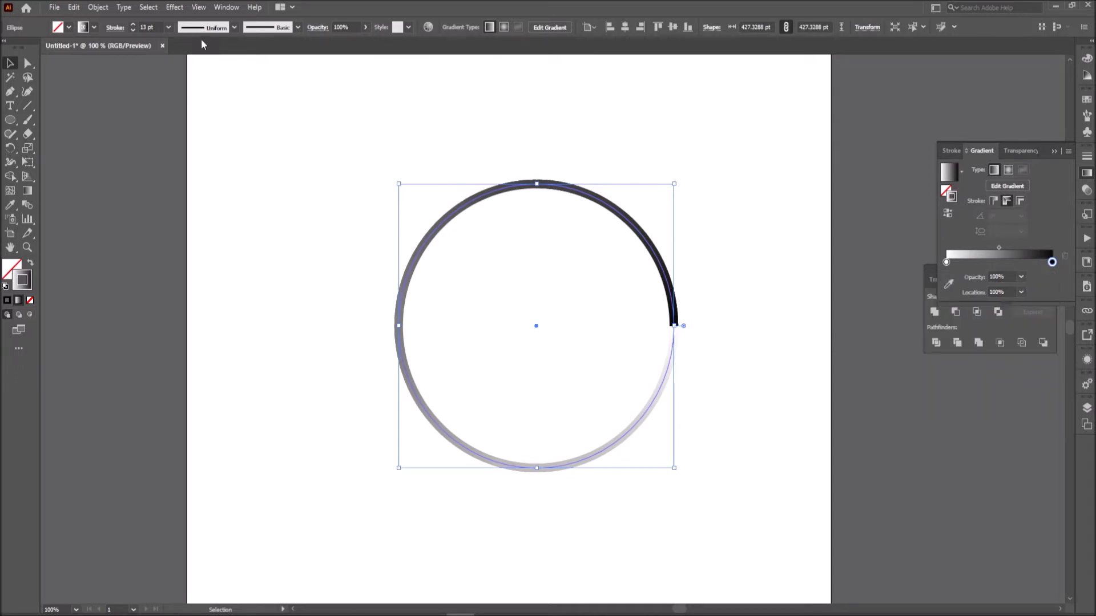
Step: Start a Distort & Transform Transform effect on the circle, including Transform Patterns and Scale Strokes & Effects
click(176, 7)
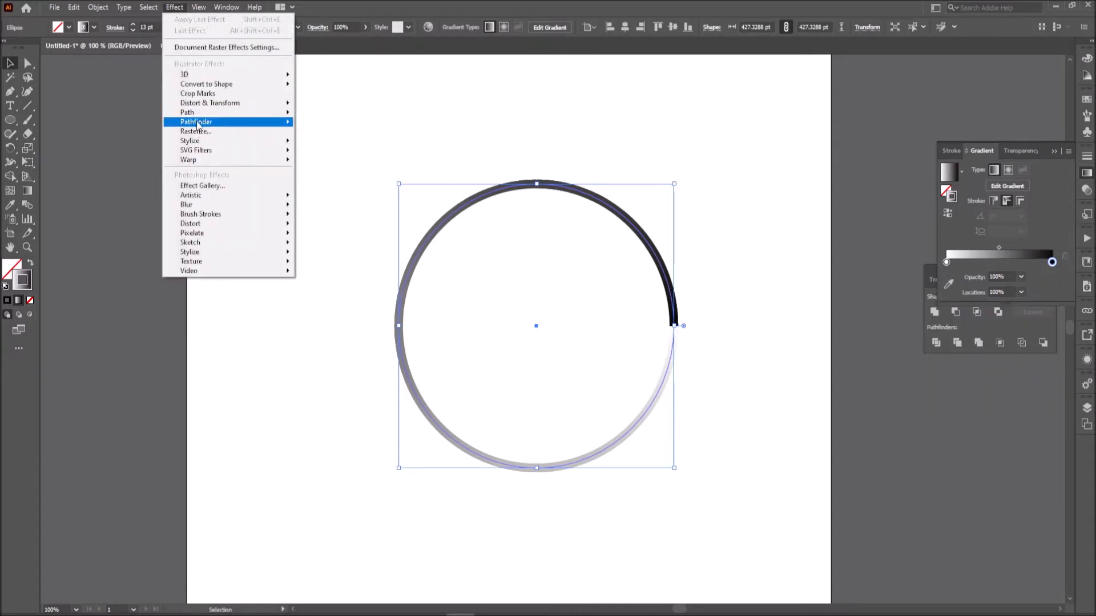
mouse_move(273, 104)
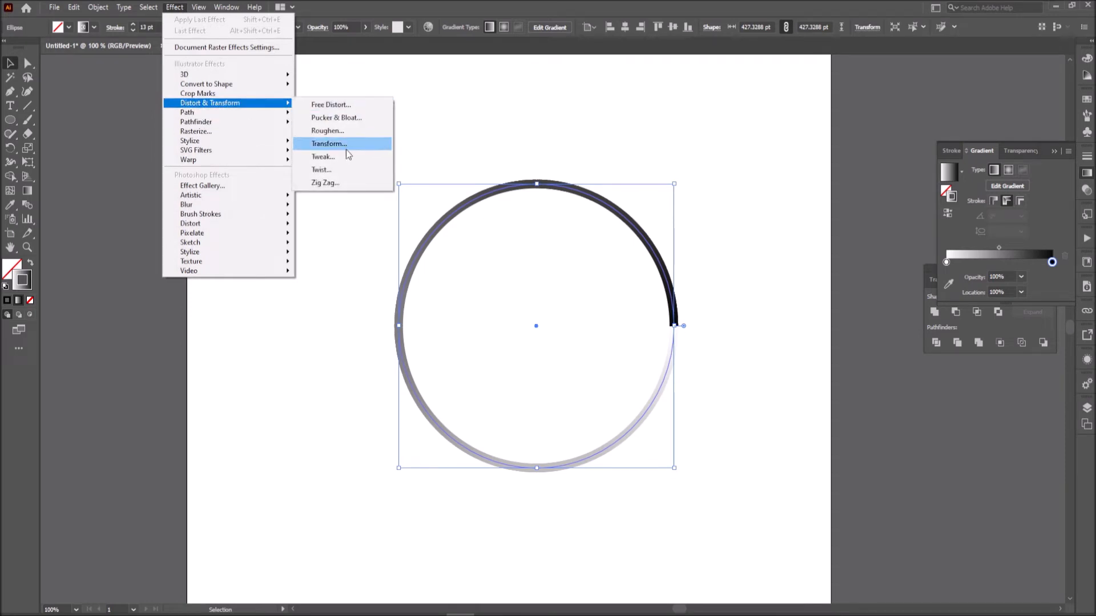
click(323, 147)
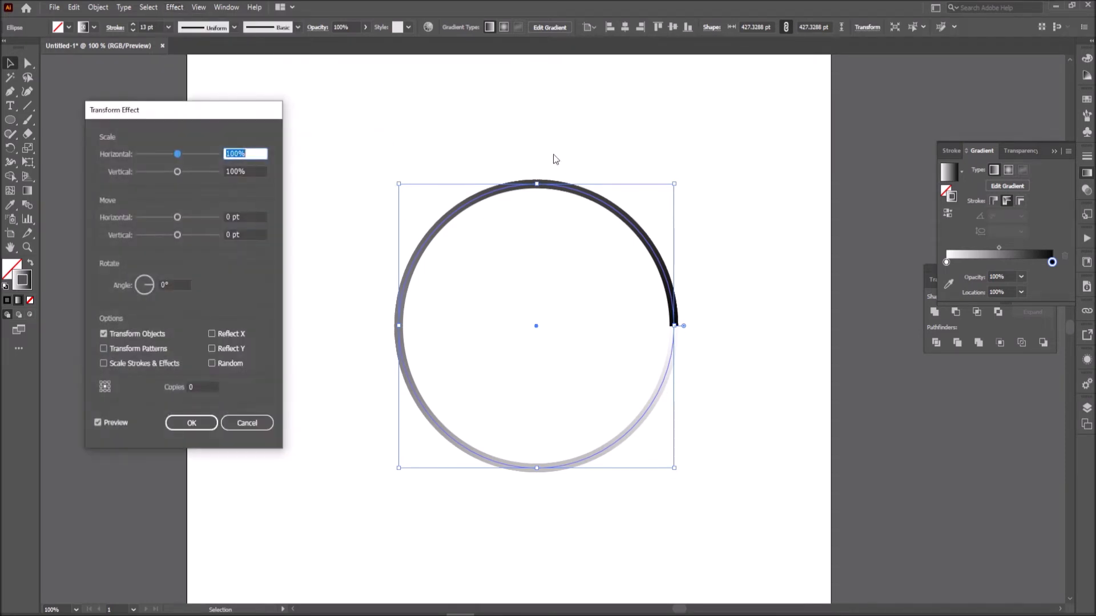
drag(221, 114, 299, 110)
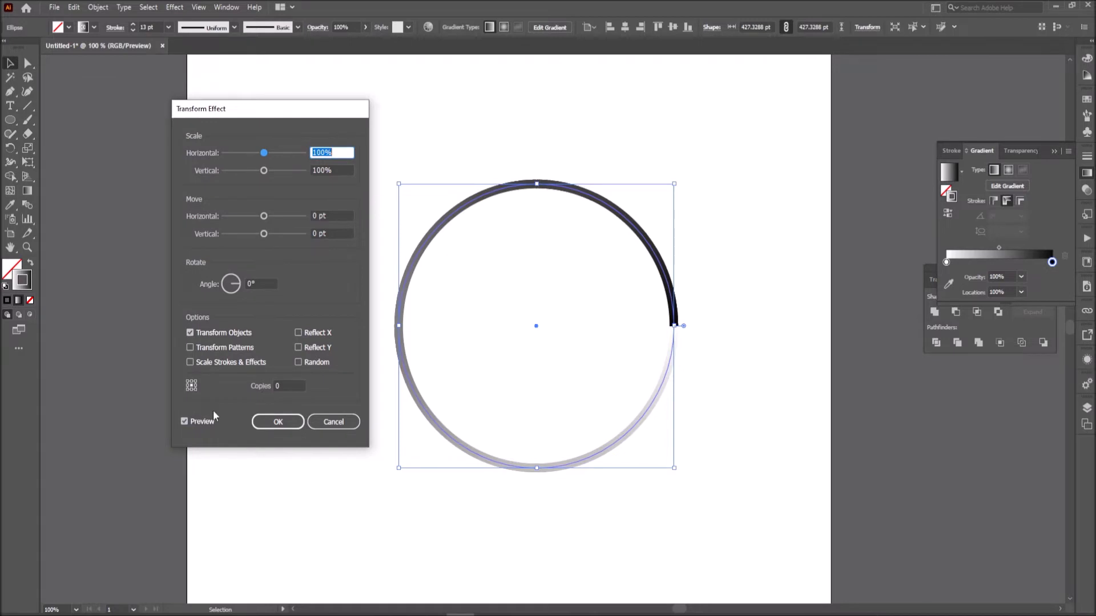
click(190, 347)
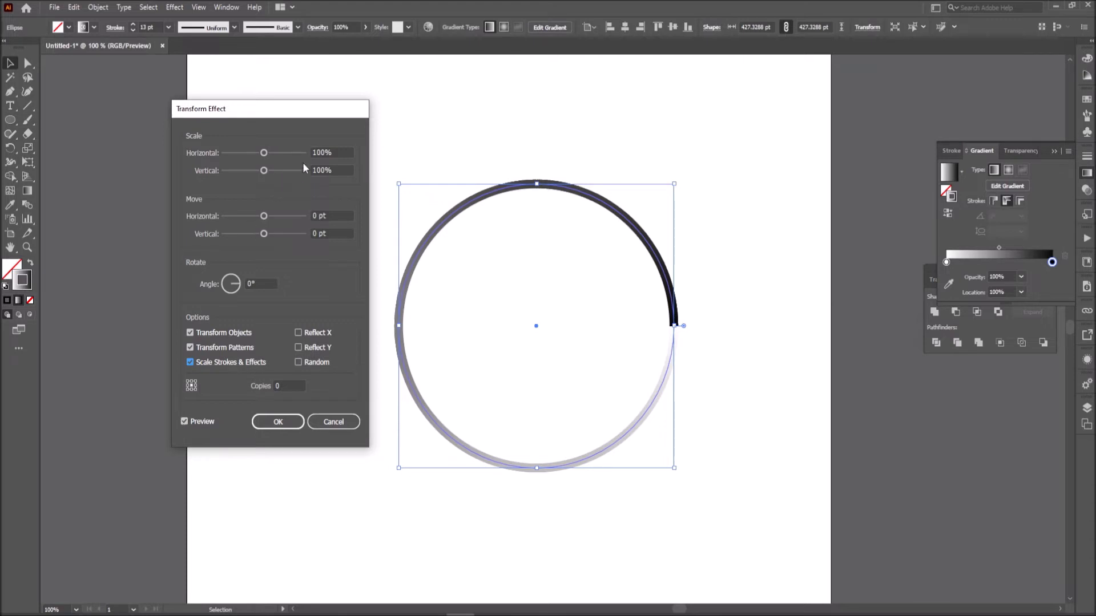
Step: Set the Transform effect's horizontal and vertical scale to 96%
click(340, 152)
key(Down)
key(Down)
key(Down)
key(Down)
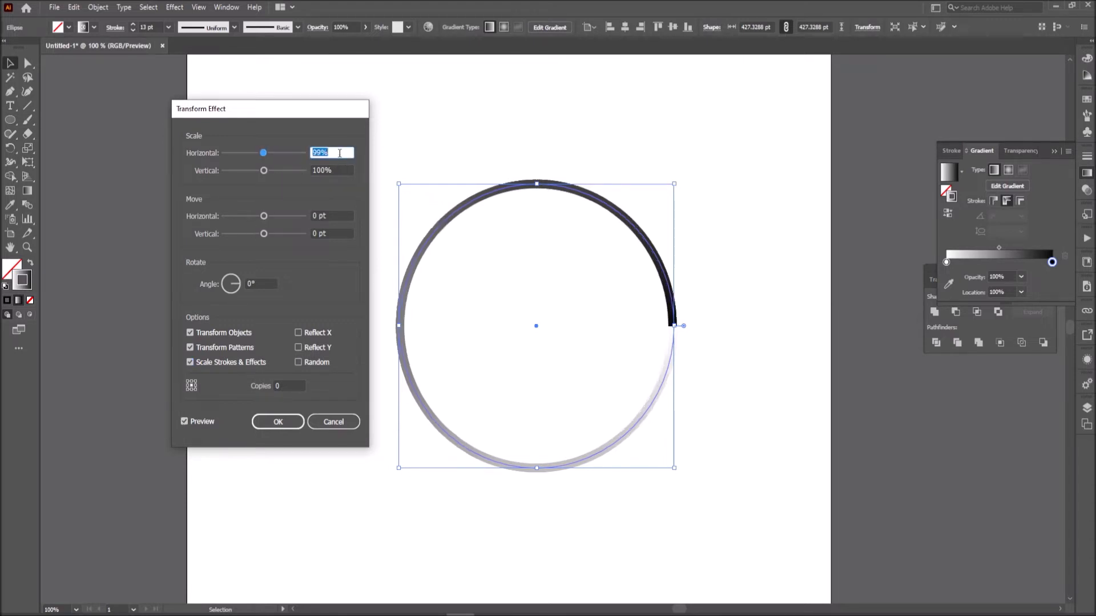
key(Tab)
key(Down)
key(Down)
key(Down)
key(Down)
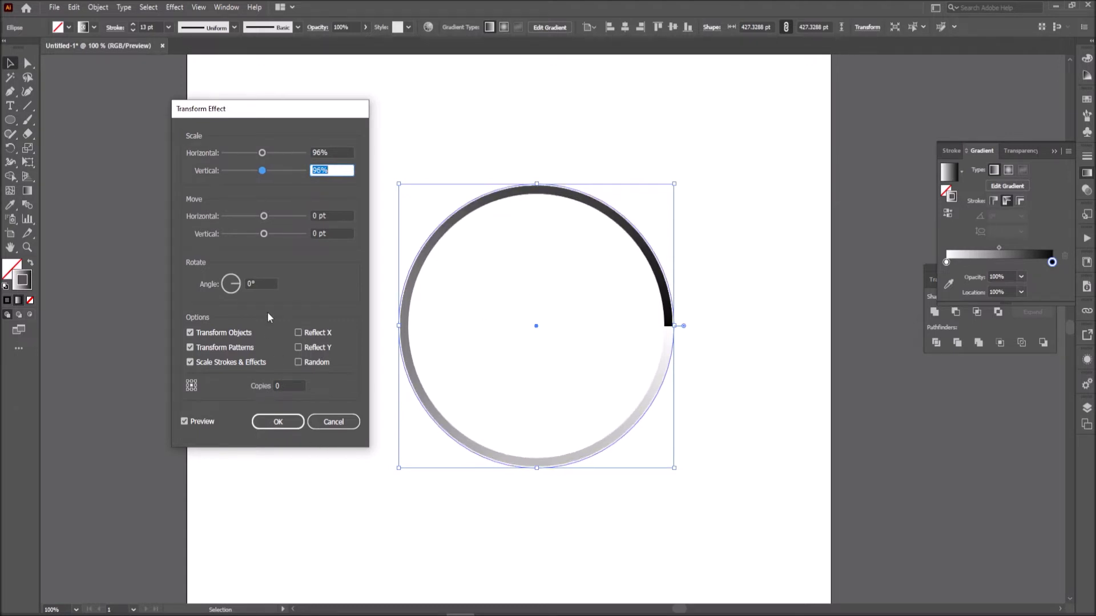
Step: Set the number of copies in the Transform effect to 34
click(296, 385)
key(Up)
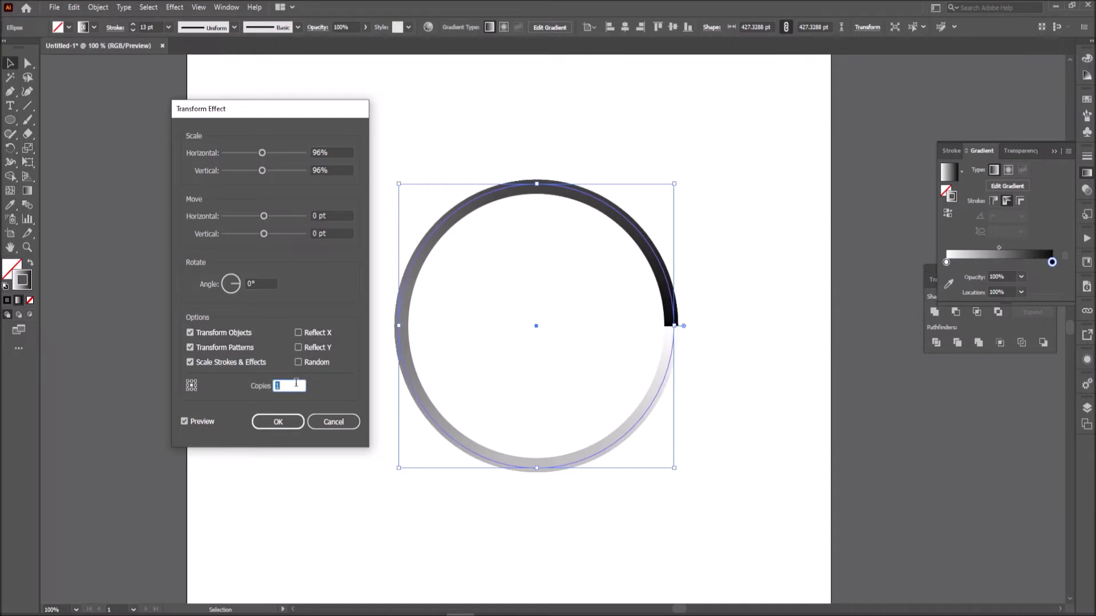
key(Up)
key(Up)
key(Up)
key(Up)
key(Up)
key(Up)
key(Up)
key(Up)
key(Up)
key(Up)
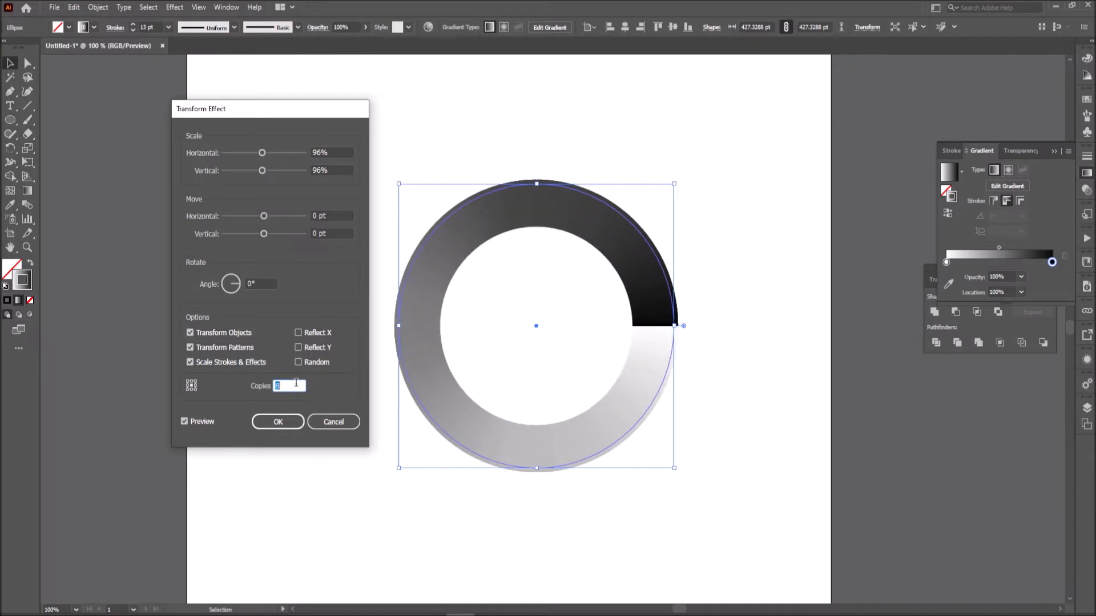
key(Up)
key(Up)
key(Up)
key(Up)
key(Up)
key(Up)
key(Up)
key(Up)
key(Up)
key(Up)
key(Up)
key(Up)
key(Up)
key(Up)
key(Up)
key(Up)
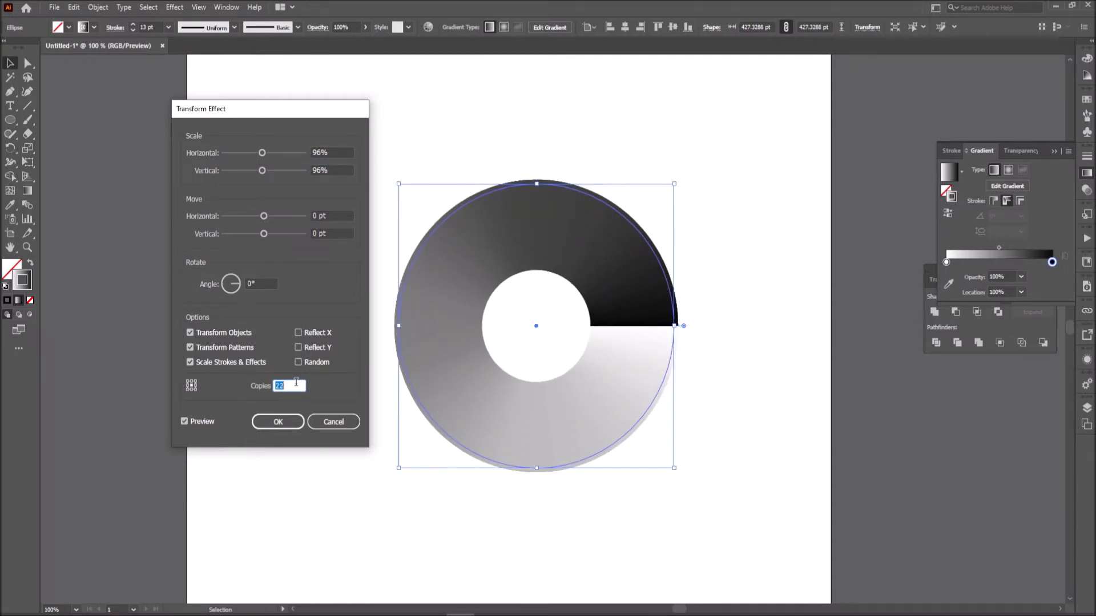
key(Up)
key(Up)
key(Up)
key(Up)
key(Up)
key(Up)
key(Up)
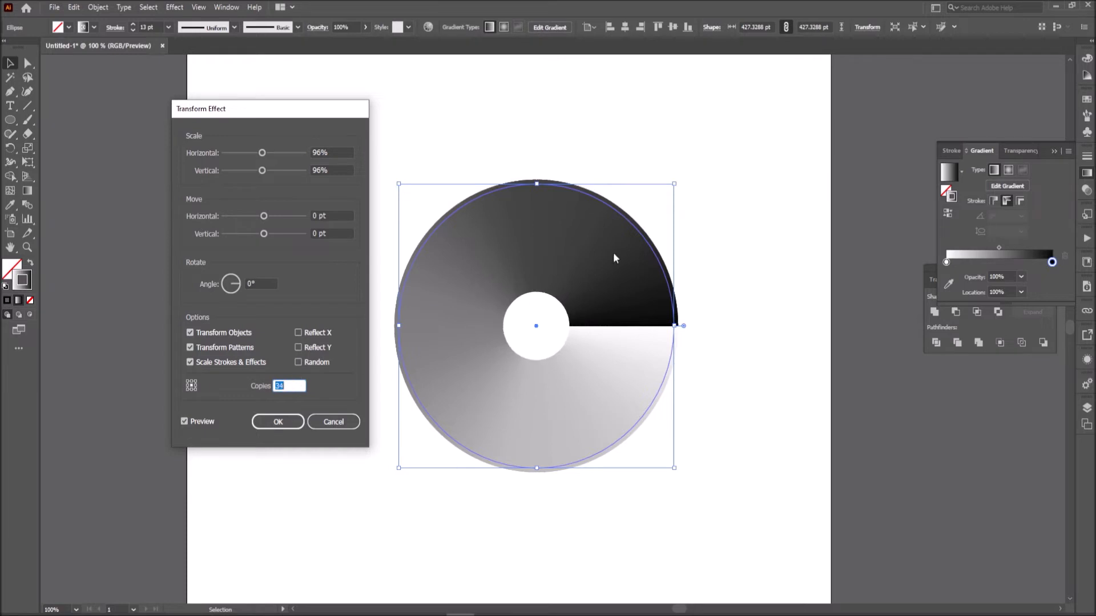
Step: Set the Transform effect's rotation angle to 23° so the copies twist into a spiral
click(333, 153)
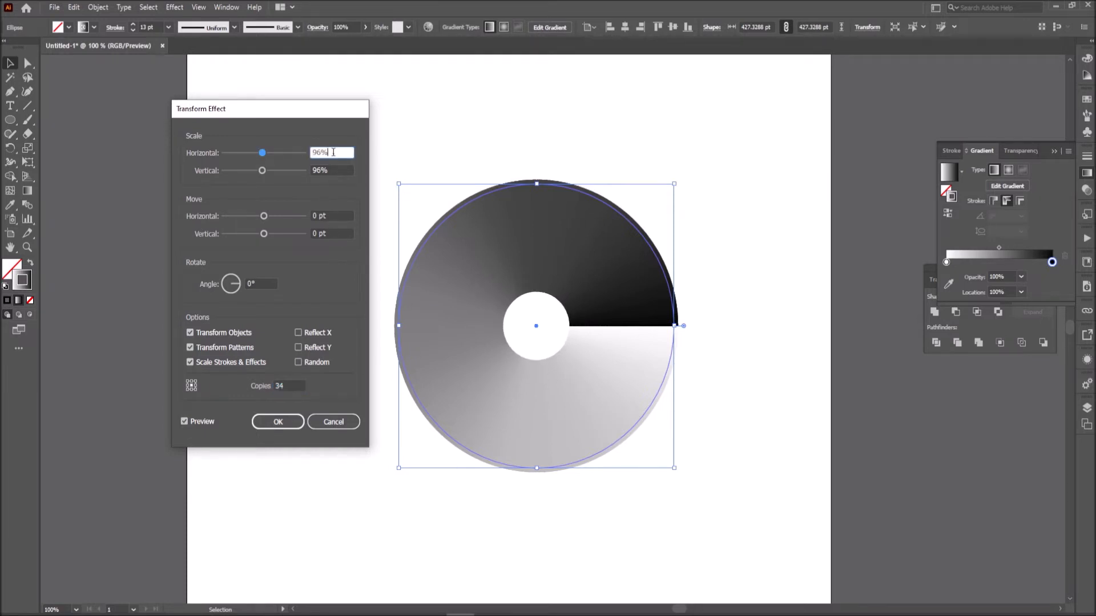
click(267, 283)
key(Up)
key(Up)
key(Up)
key(Up)
key(Up)
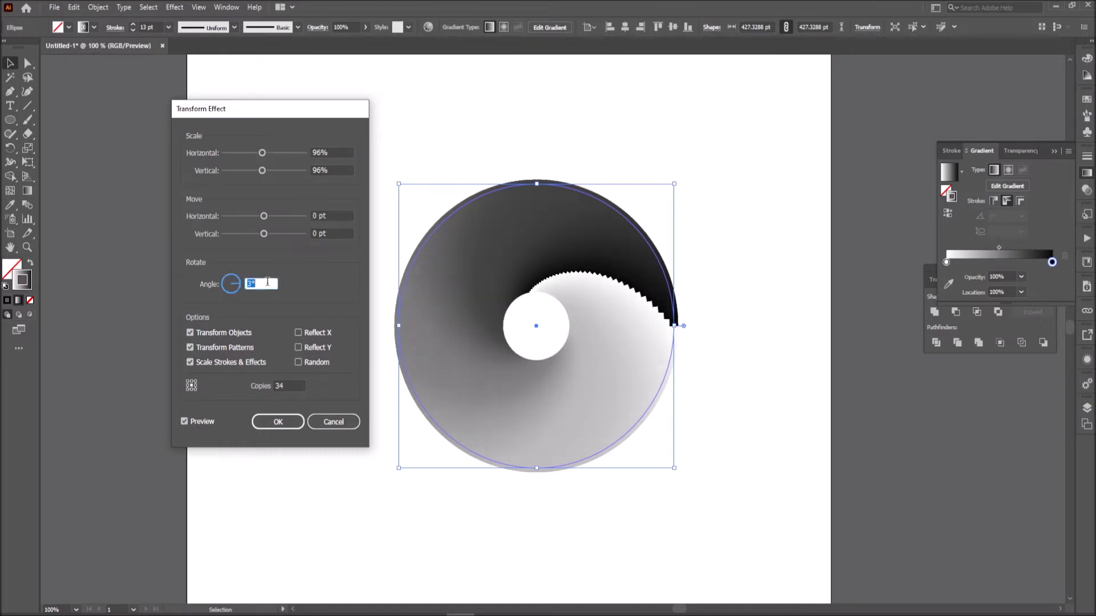
key(Up)
key(Up)
key(Up)
key(Up)
key(Up)
key(Up)
key(Up)
key(Up)
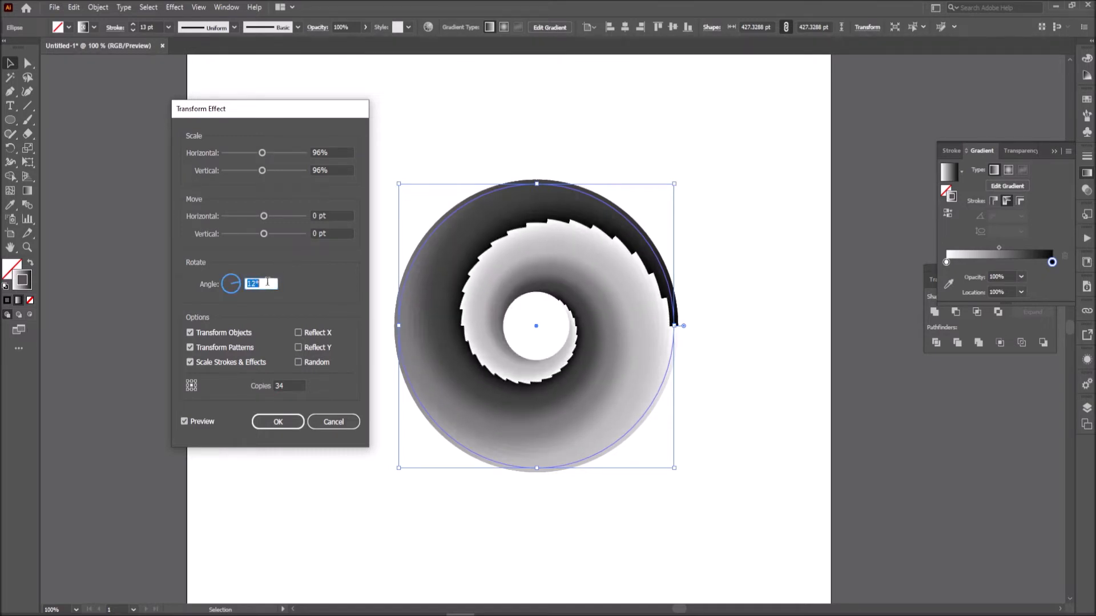
key(Up)
key(Up)
key(Up)
key(Up)
key(Up)
key(Up)
key(Up)
key(Up)
key(Up)
key(Up)
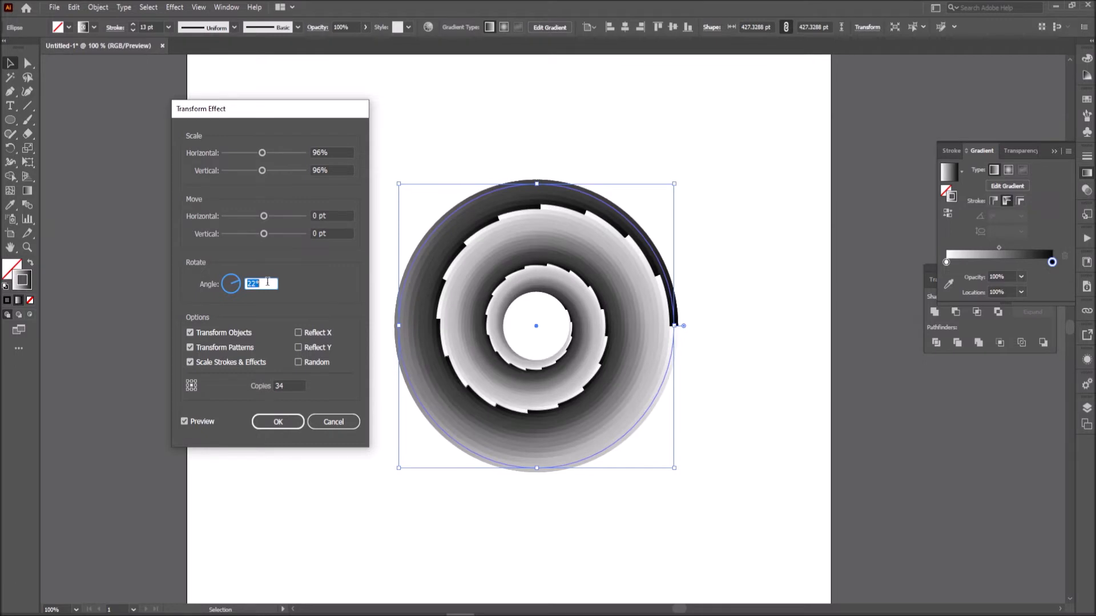
Step: Increase the Transform effect's copies to 53 to extend the spiral toward the circle's center
click(281, 386)
key(Up)
key(Up)
key(Up)
key(Up)
key(Up)
key(Up)
key(Up)
key(Up)
key(Up)
key(Up)
key(Up)
key(Up)
key(Up)
key(Up)
key(Up)
key(Up)
key(Up)
key(Up)
key(Up)
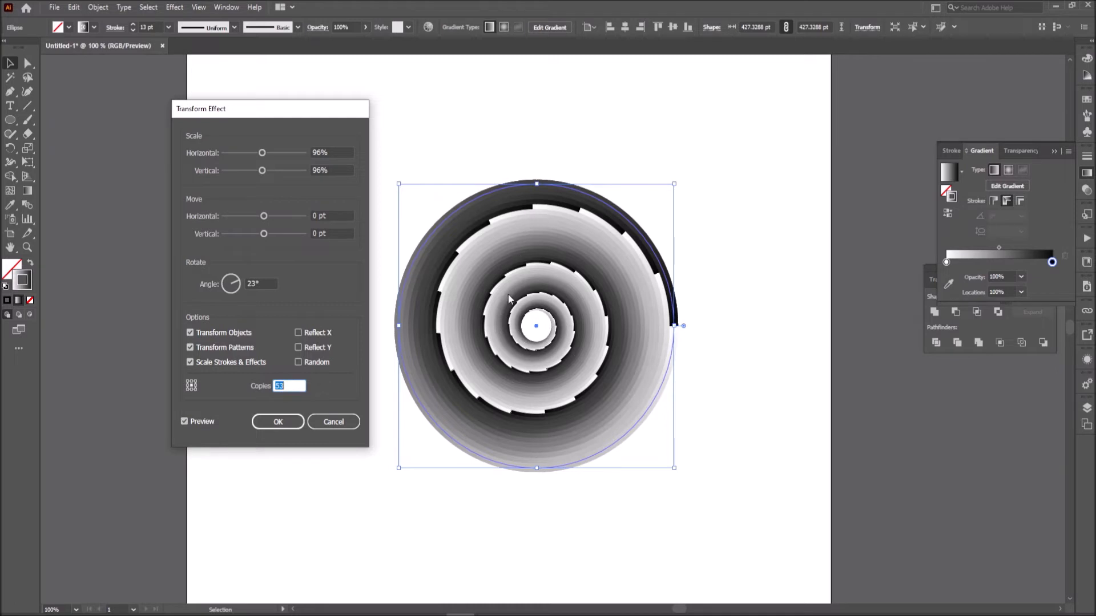
Step: Set the Transform effect's rotation angle to 26°
click(260, 283)
double_click(254, 283)
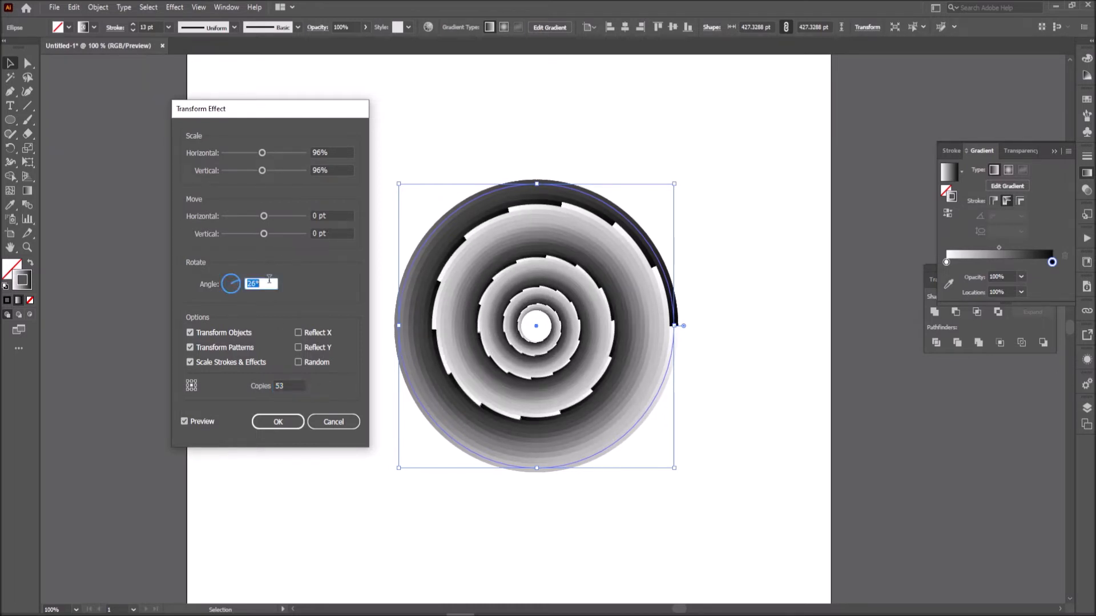
key(Up)
key(Up)
key(Up)
Step: Increase the Transform effect's copies to 72 so the spiral reaches closer to the center
double_click(284, 385)
key(Up)
key(Up)
key(Up)
key(Up)
key(Up)
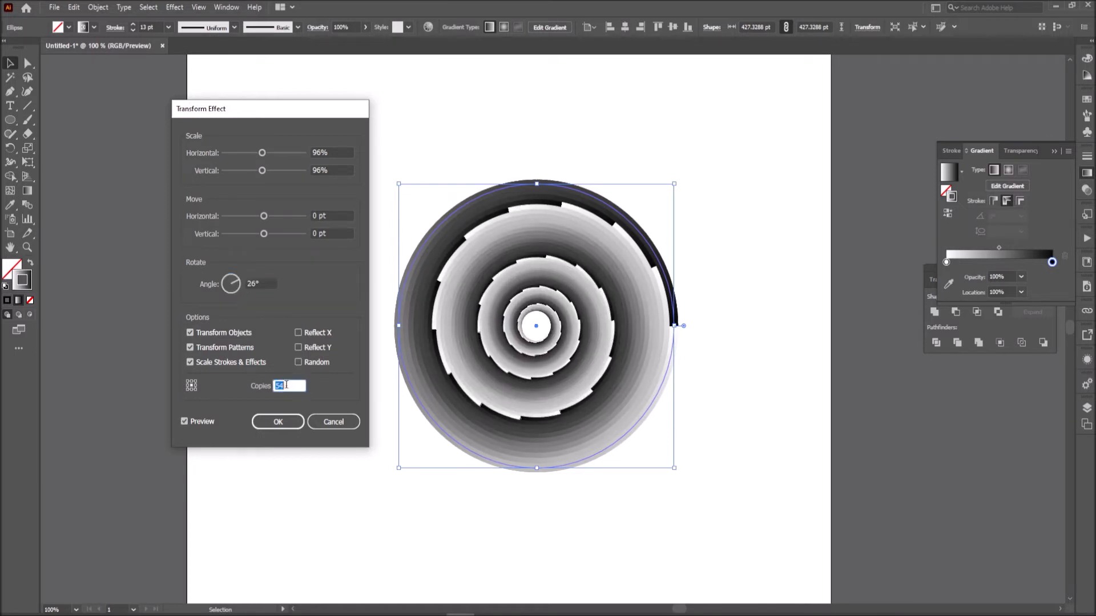
key(Up)
key(Up)
key(Up)
key(Up)
key(Up)
key(Up)
key(Up)
key(Up)
key(Up)
key(Up)
key(Up)
key(Up)
key(Up)
key(Up)
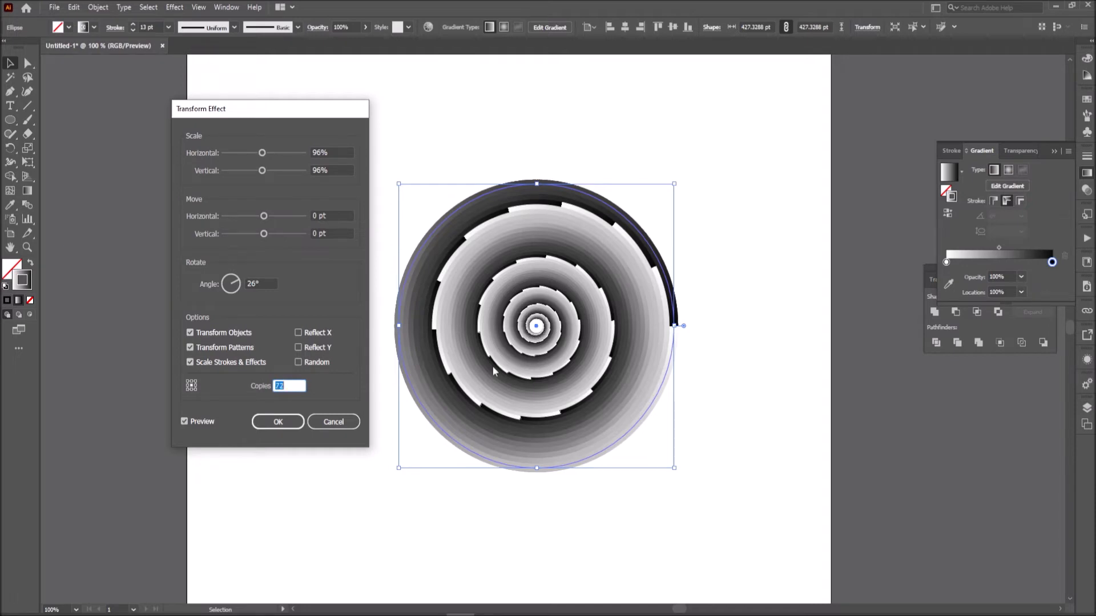
Step: Try a 95% horizontal scale with vertical scales of 99%, 96% and 95% in the Transform effect
click(333, 153)
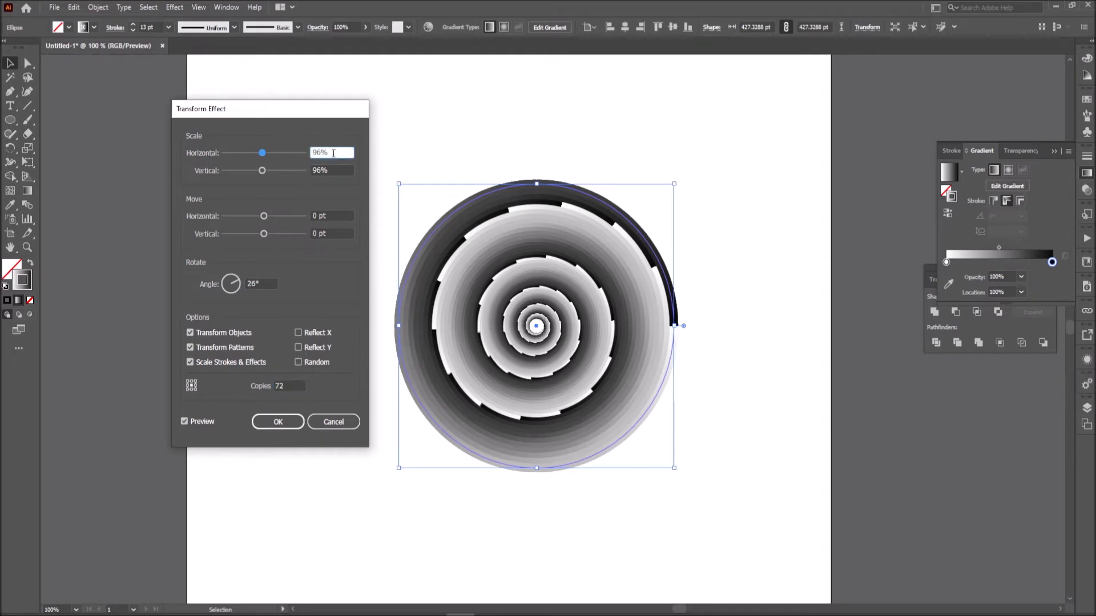
key(Down)
key(Tab)
key(Up)
key(Up)
key(Up)
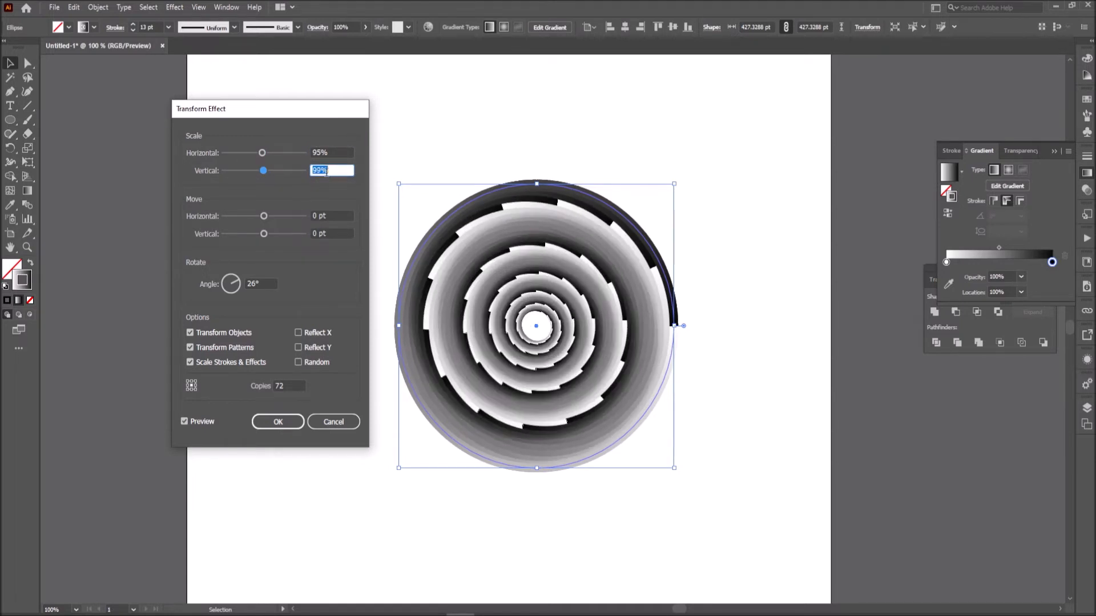
key(Down)
key(Down)
key(Down)
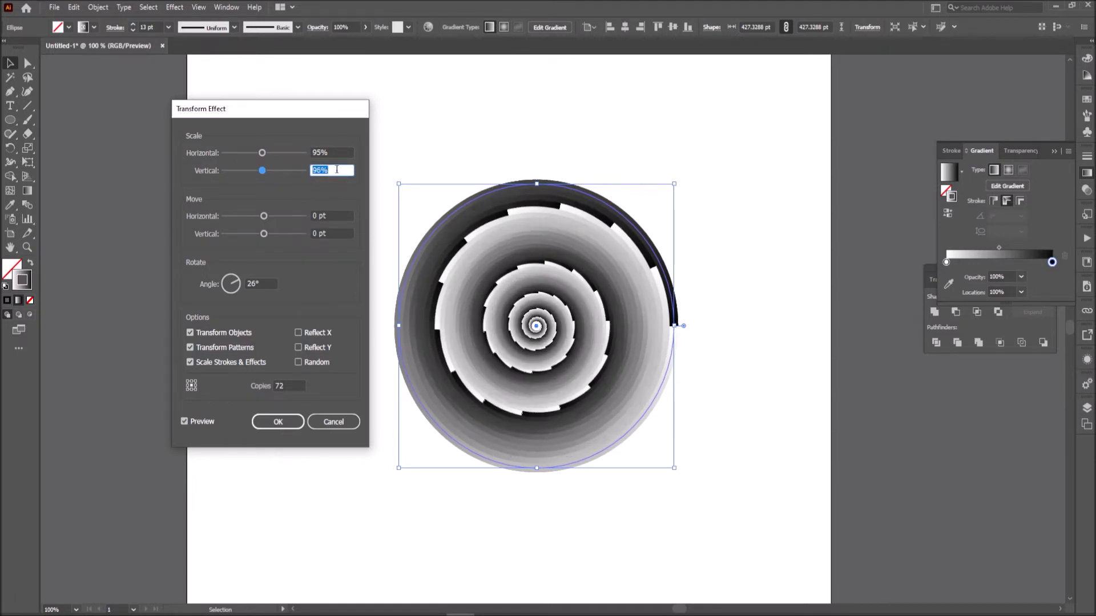
key(Down)
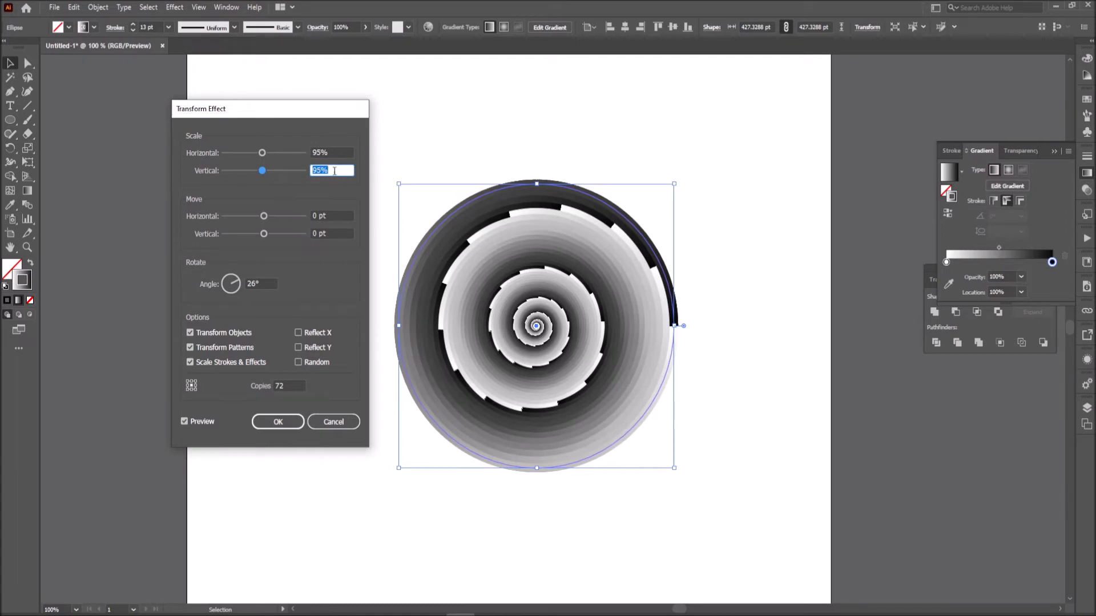
Step: Return the Transform effect's horizontal and vertical scale to 96% and apply the effect
key(Up)
click(334, 153)
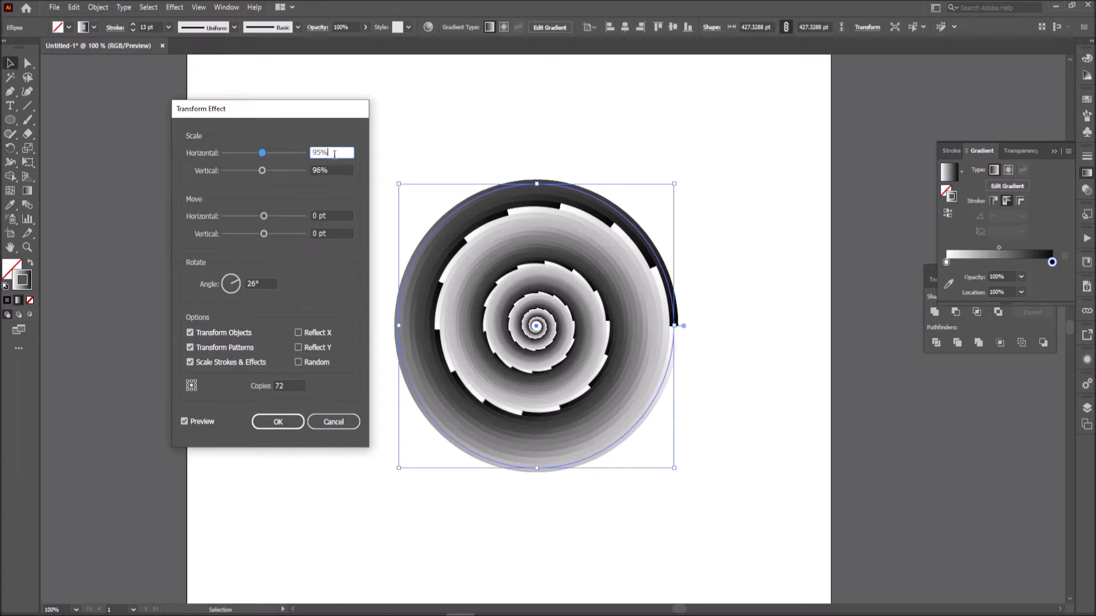
key(Up)
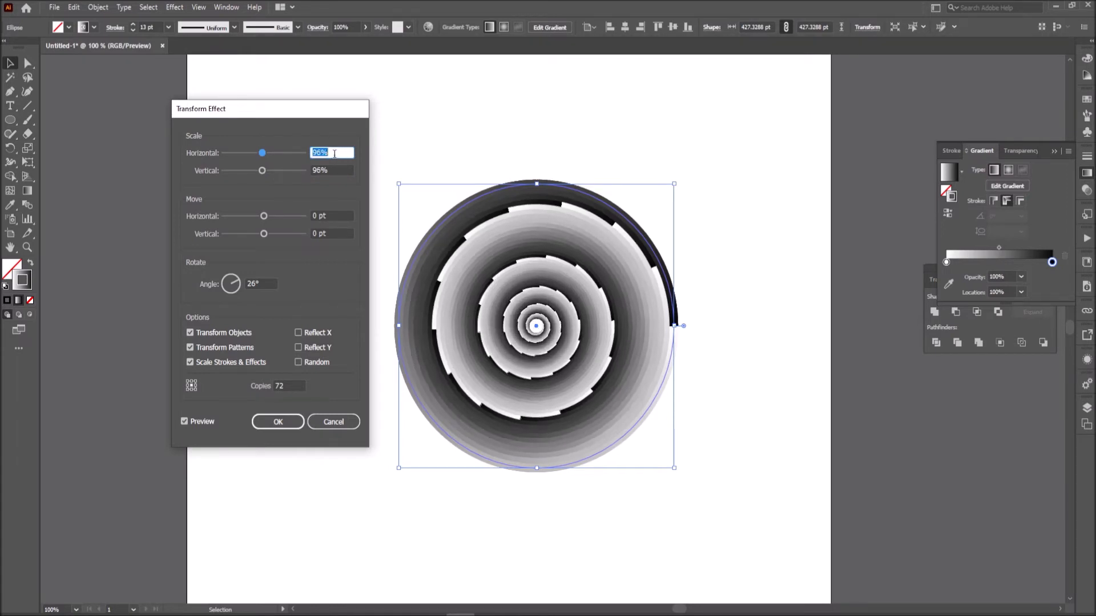
click(278, 423)
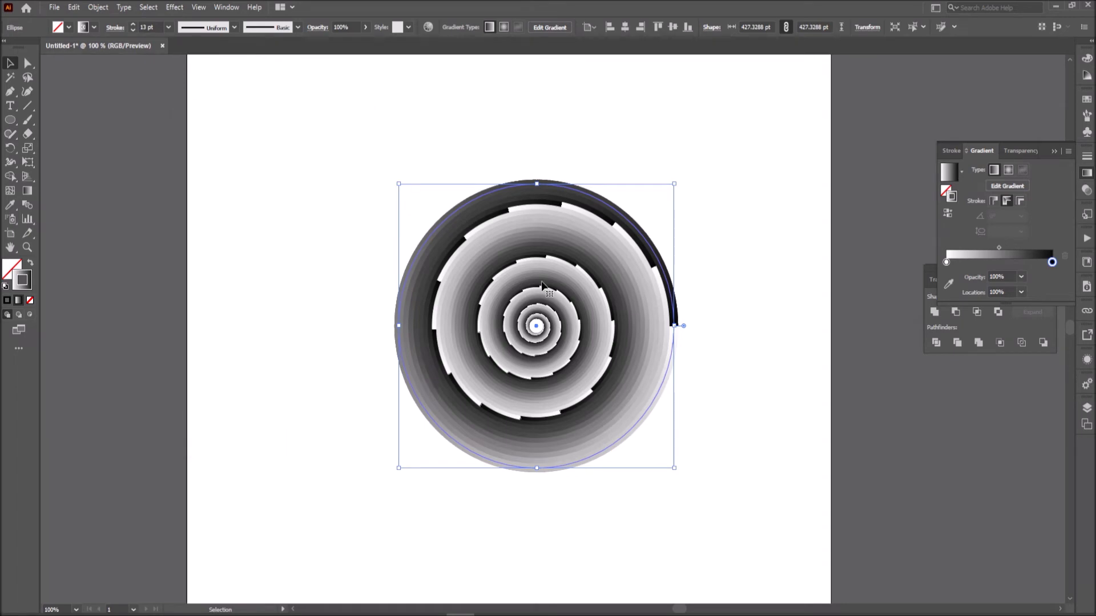
Step: Switch the stroke gradient's white stop to RGB and color it pure red with R 255, G 0, B 0
key(ctrl+plus)
drag(261, 146, 605, 453)
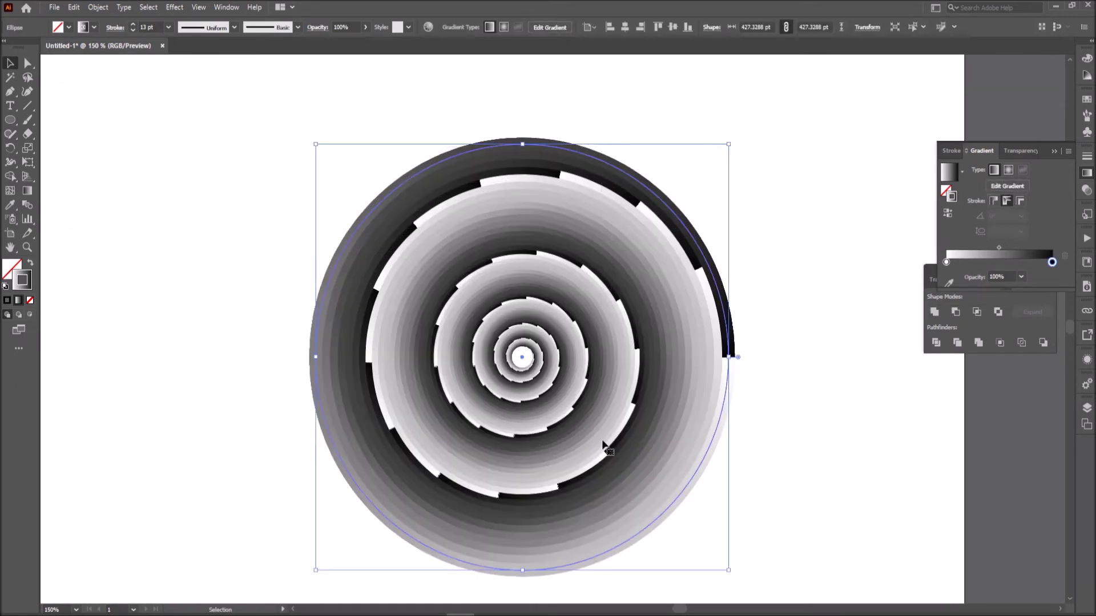
drag(763, 276, 749, 258)
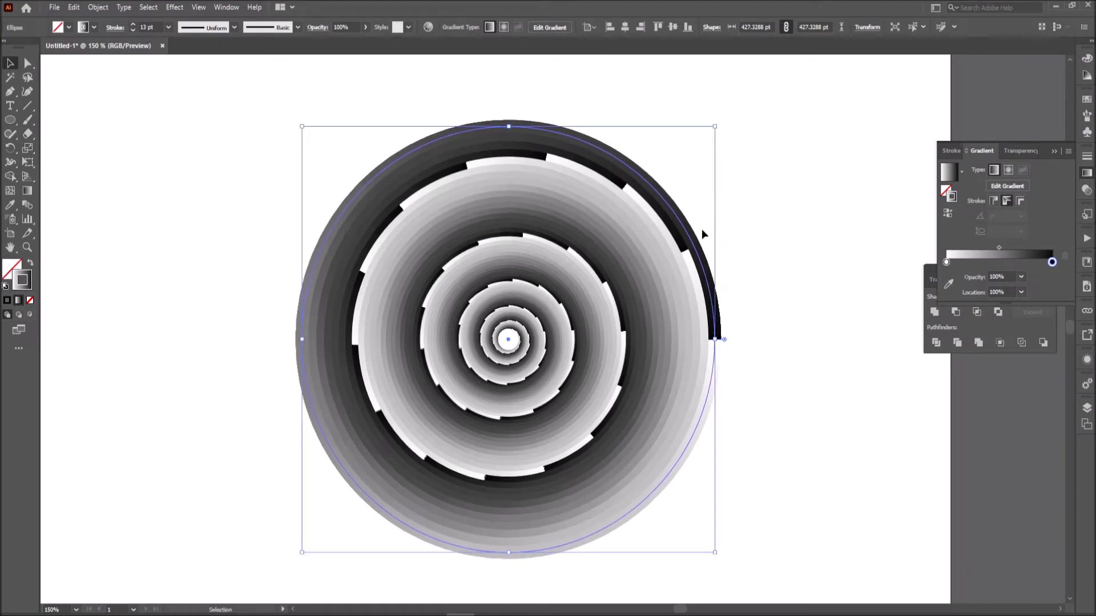
double_click(946, 264)
click(1050, 276)
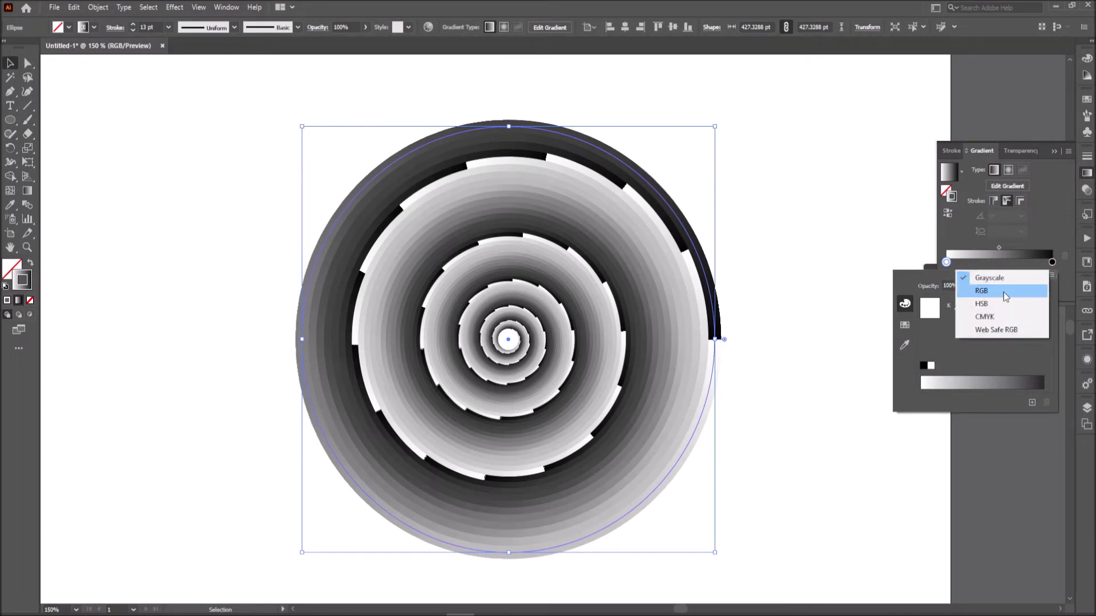
click(1004, 292)
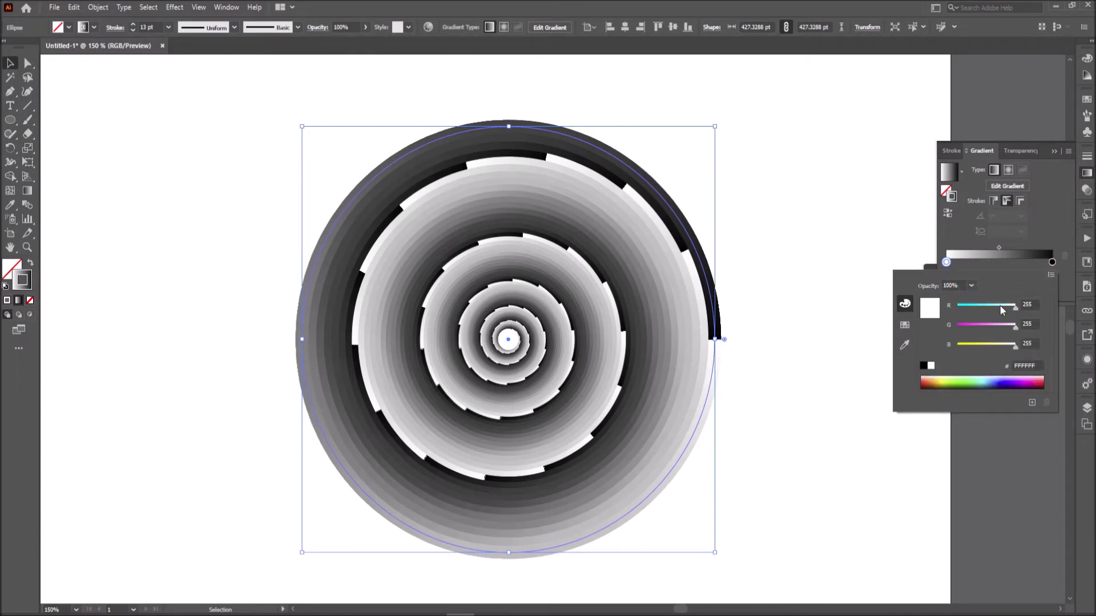
click(925, 382)
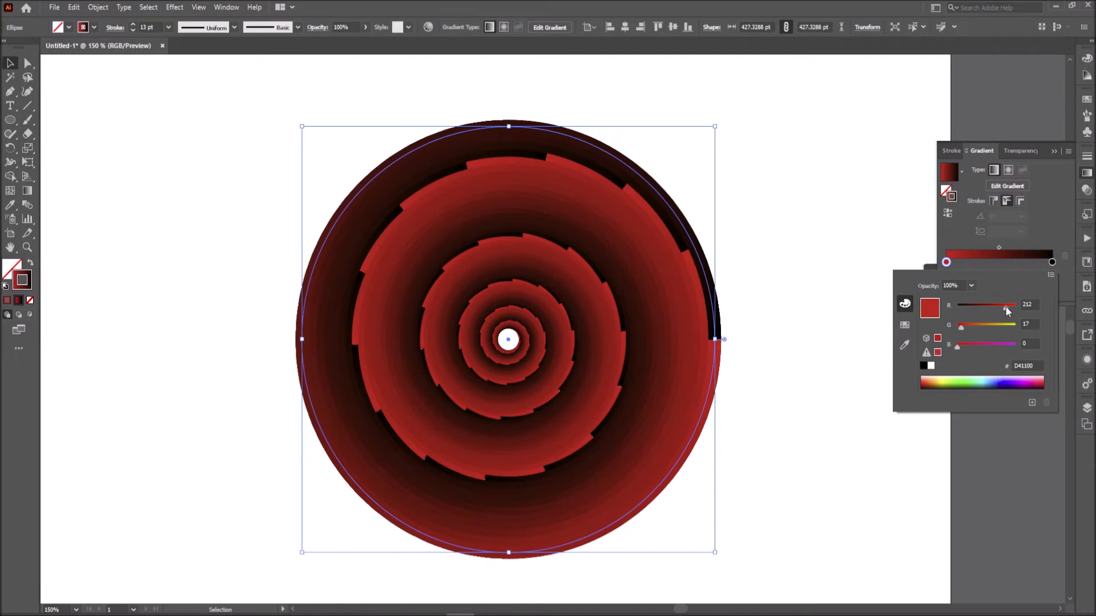
drag(1005, 307, 1015, 307)
drag(964, 333, 951, 346)
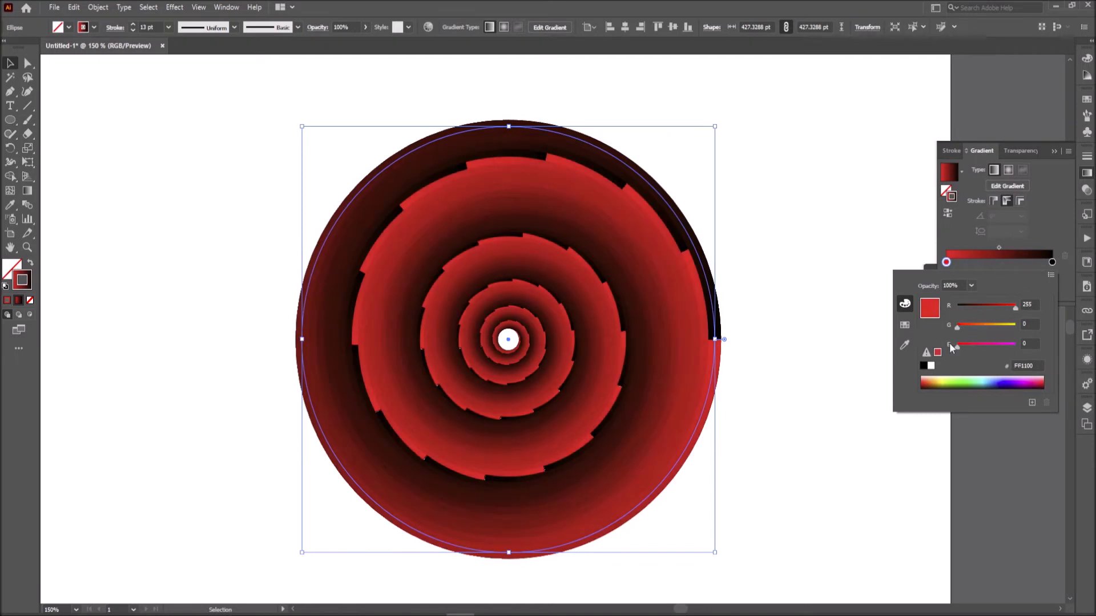
click(946, 262)
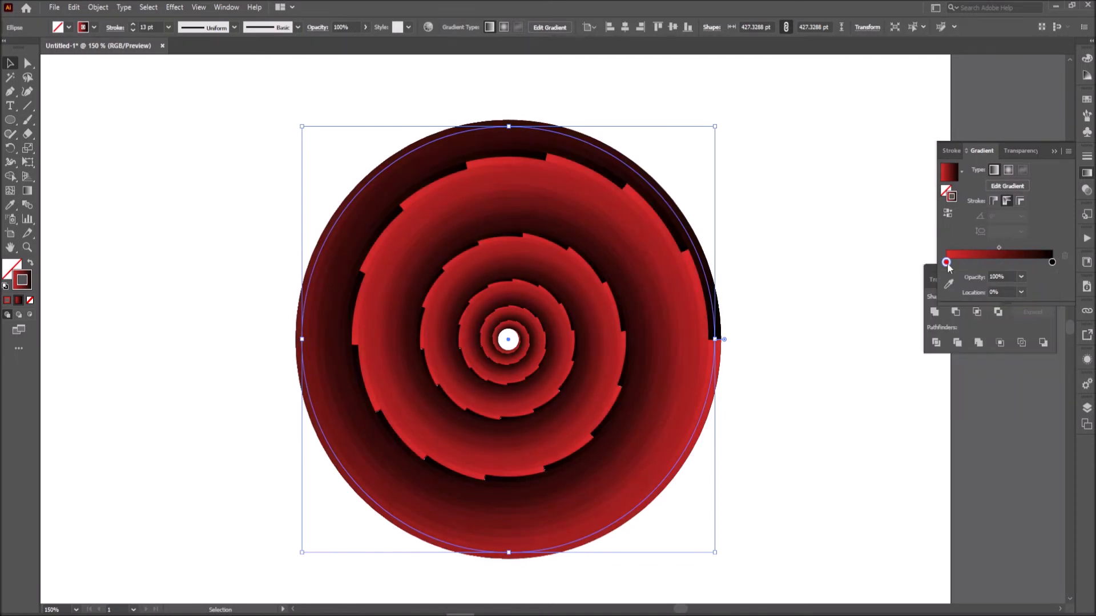
Step: Add a gradient stop at about 25% and color it golden yellow (FFC200)
click(979, 262)
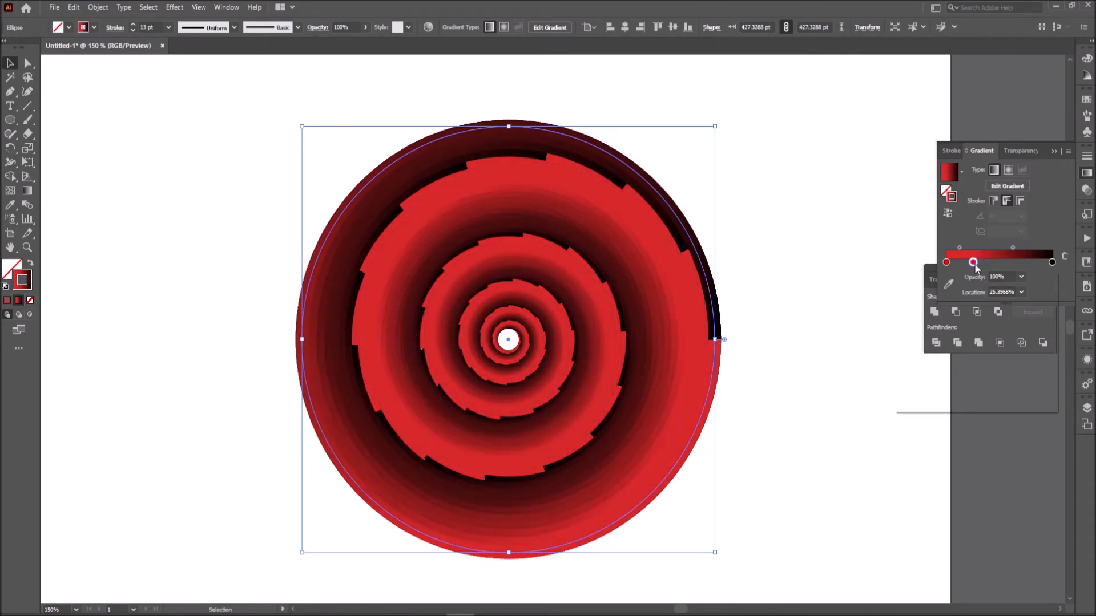
double_click(973, 263)
drag(974, 326, 1001, 326)
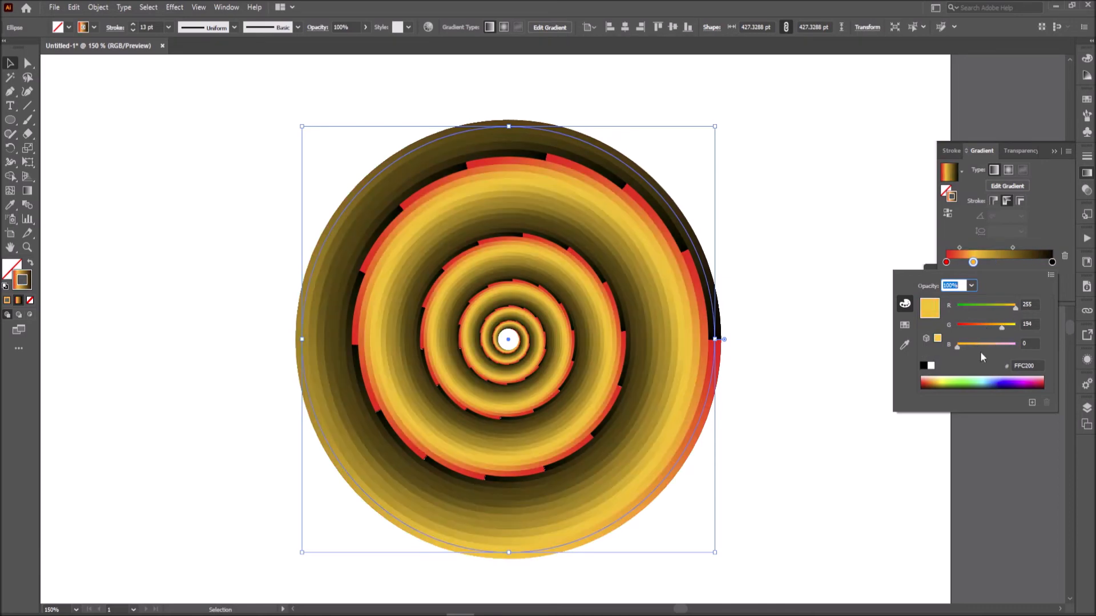
click(974, 262)
Step: Duplicate the yellow stop to a point between it and the black stop, and color the copy magenta (ED00FF)
alt+drag(973, 261, 1010, 263)
double_click(1010, 263)
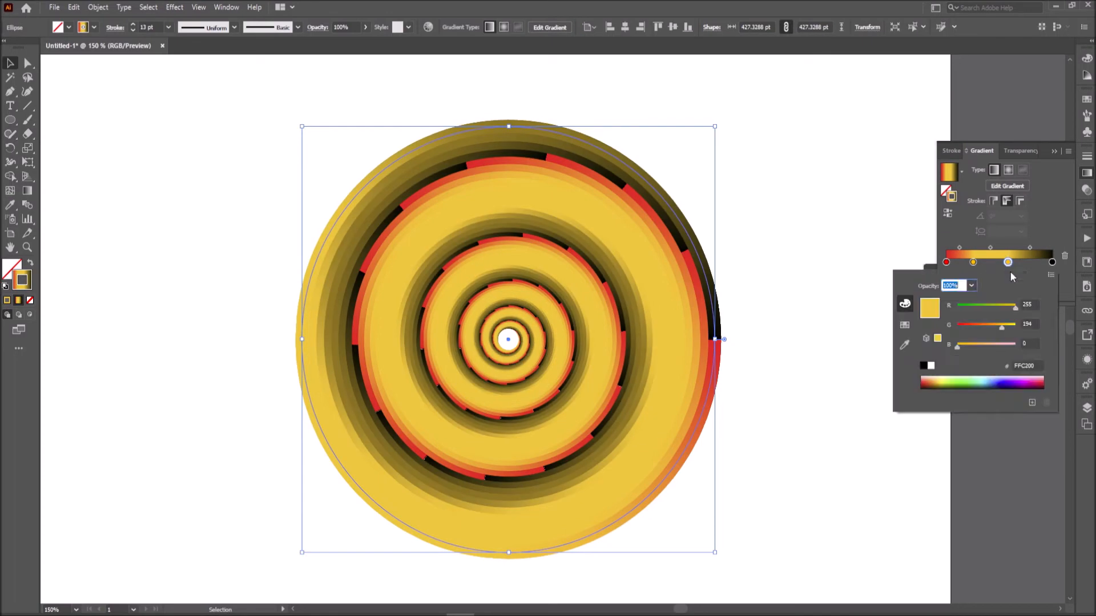
click(1018, 382)
drag(987, 308, 1005, 309)
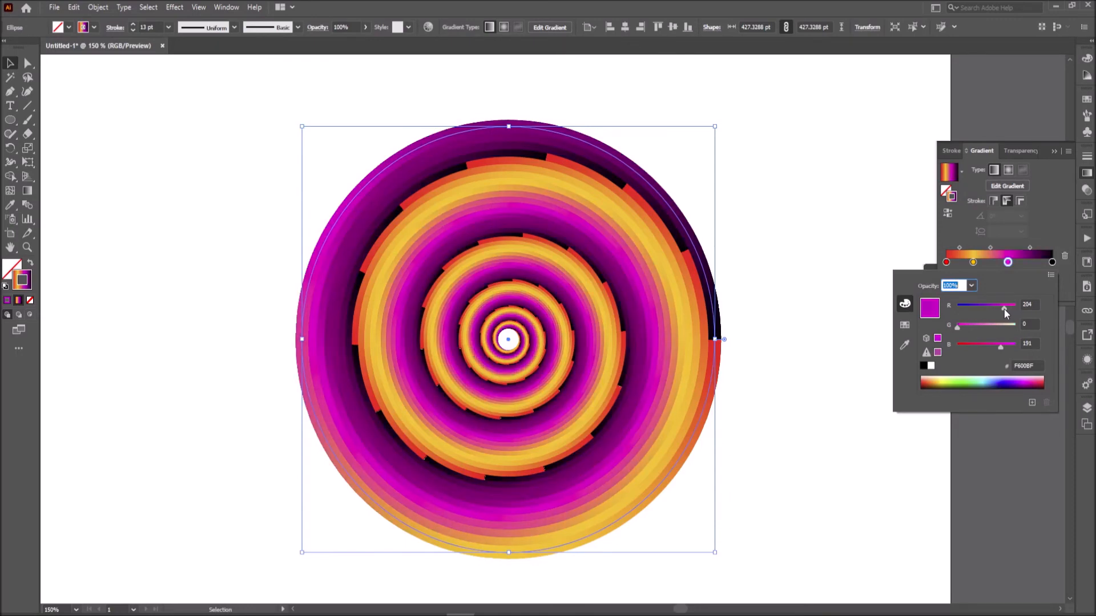
drag(1013, 347, 1021, 347)
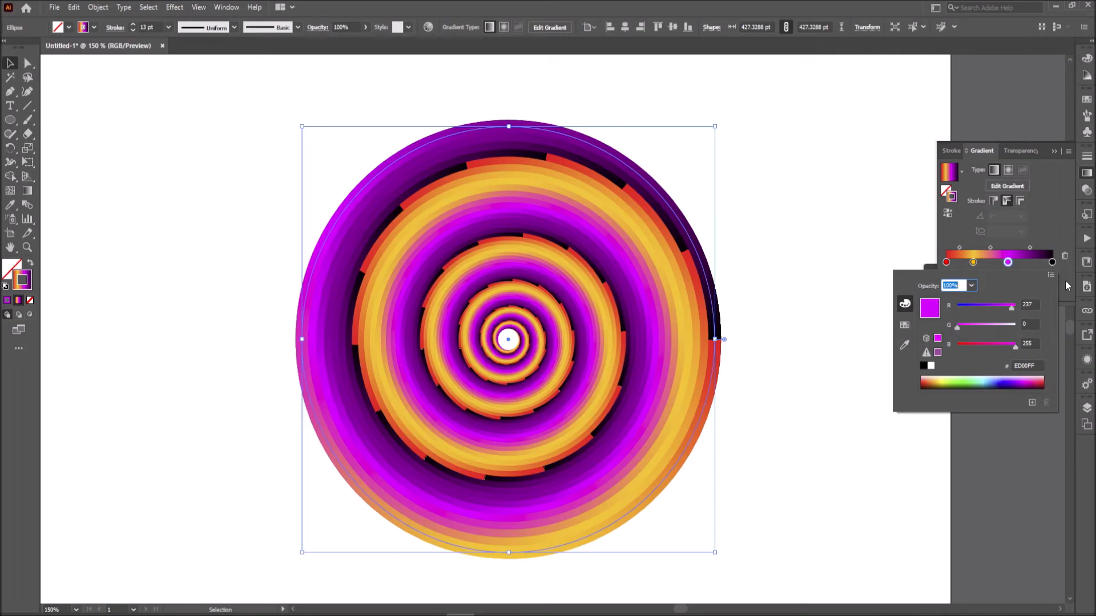
Step: Space out the gradient stops, with yellow at about 32% and magenta midway between yellow and black, and deselect the spiral
mouse_move(1008, 263)
mouse_down()
mouse_move(1029, 266)
mouse_move(987, 266)
mouse_up()
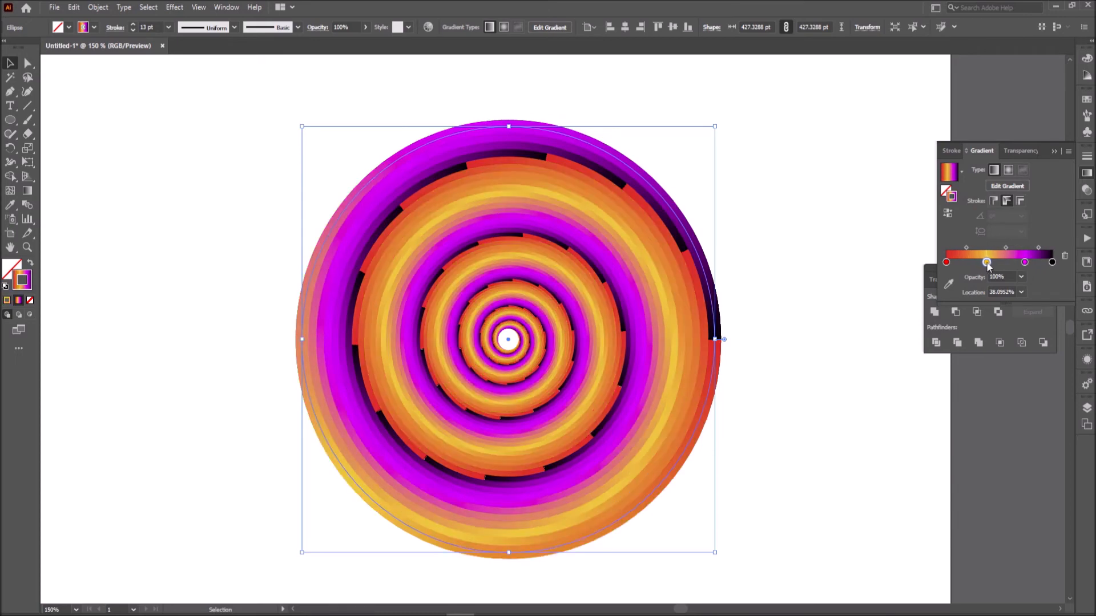
drag(946, 262, 950, 263)
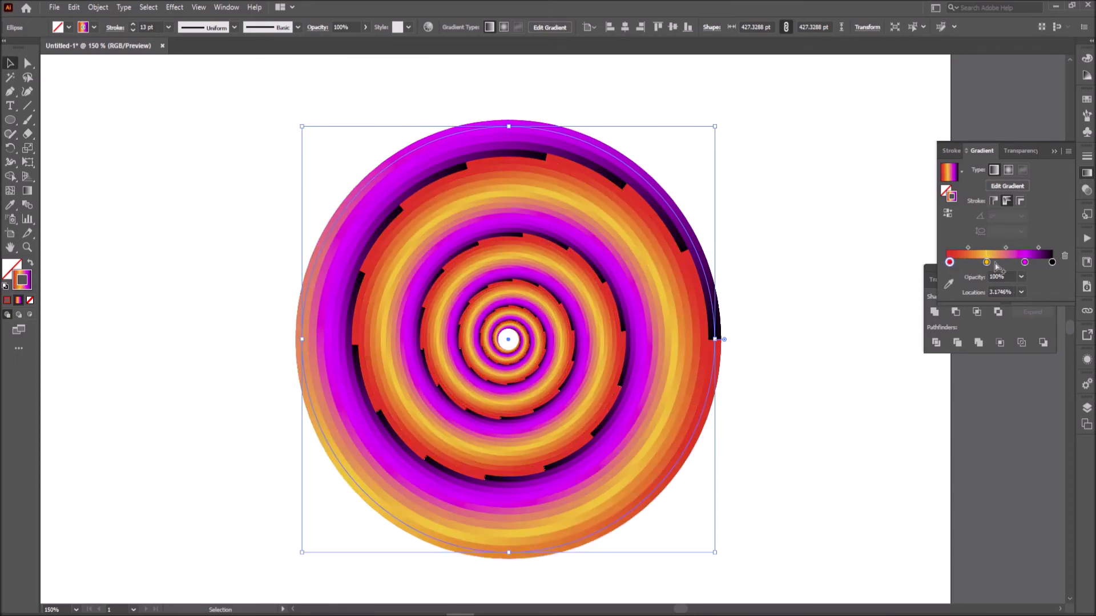
drag(950, 262, 1023, 264)
click(1024, 262)
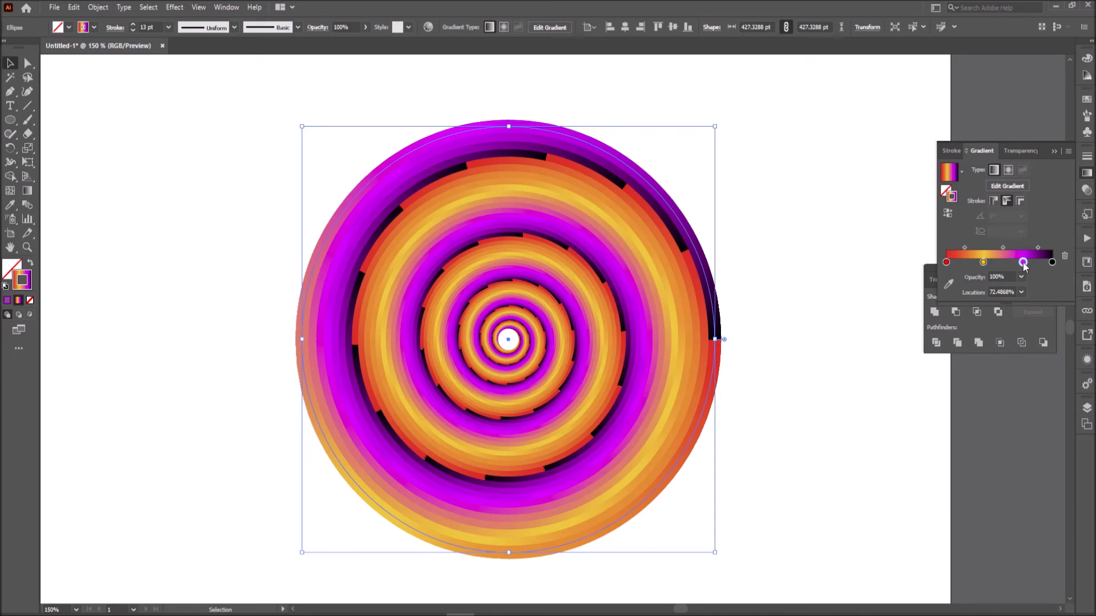
drag(1051, 263, 1050, 263)
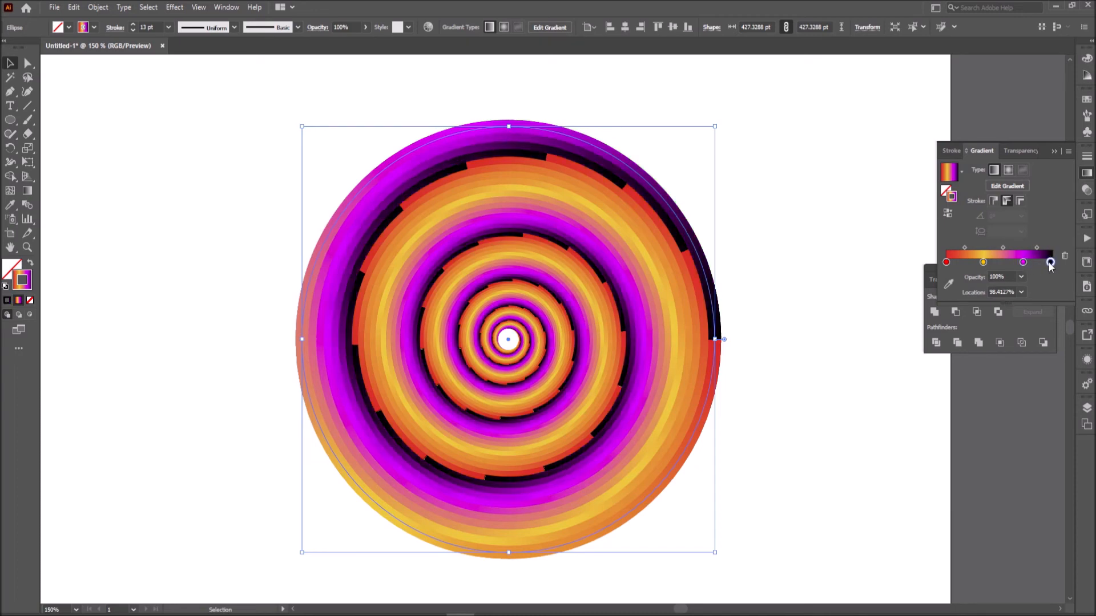
mouse_move(983, 262)
mouse_down()
mouse_move(1015, 262)
mouse_move(981, 262)
mouse_up()
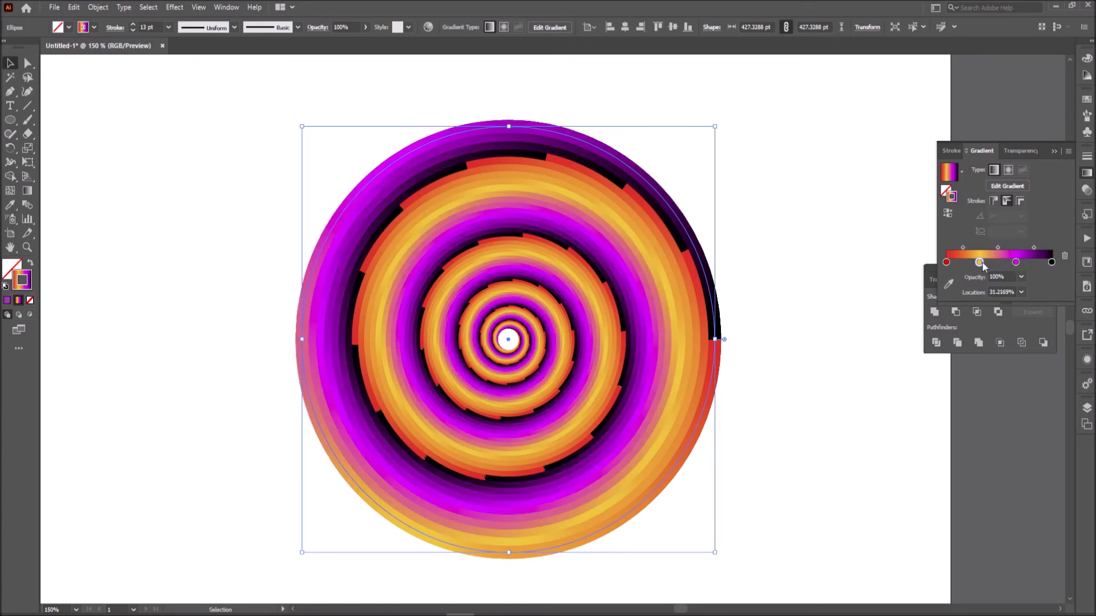
click(827, 348)
Step: Draw a rectangle of about 1039 × 1039 pt that extends slightly past every edge of the artboard
key(ctrl+minus)
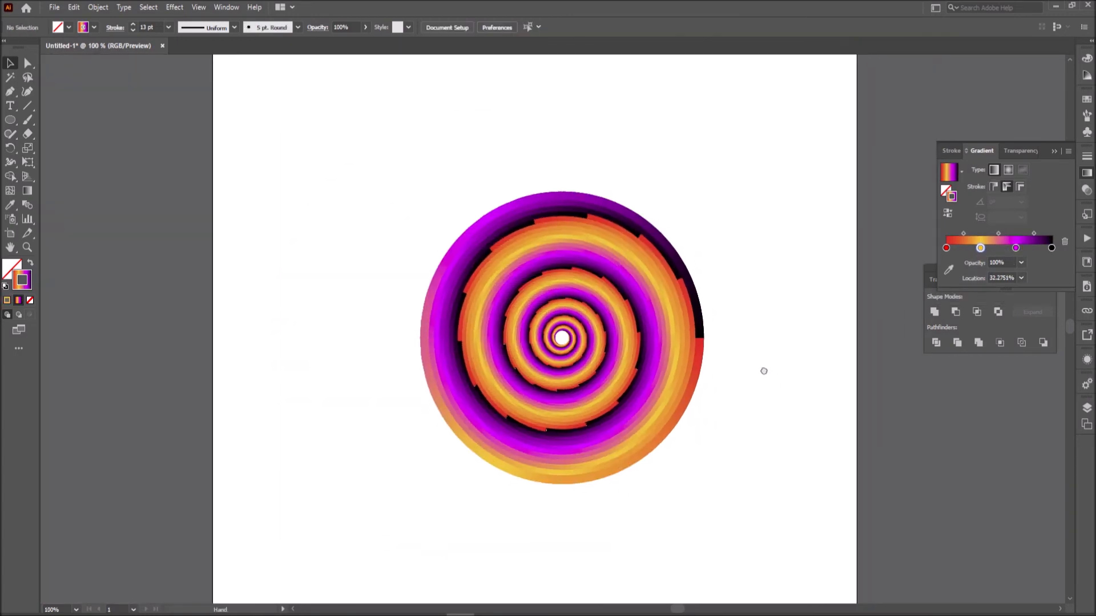
drag(10, 120, 51, 120)
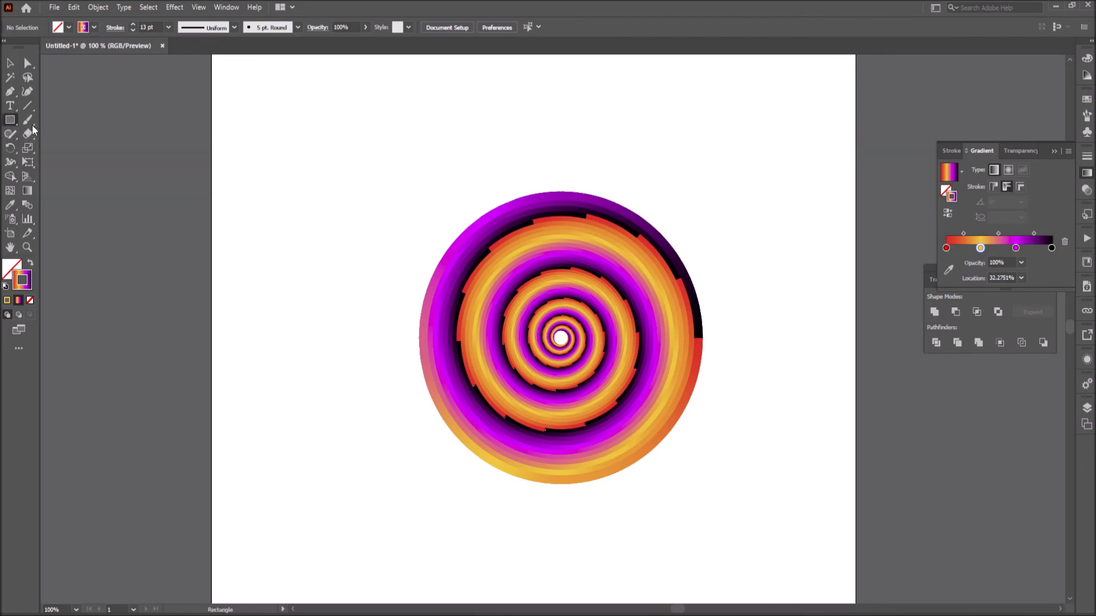
key(ctrl+minus)
drag(251, 80, 698, 540)
click(10, 62)
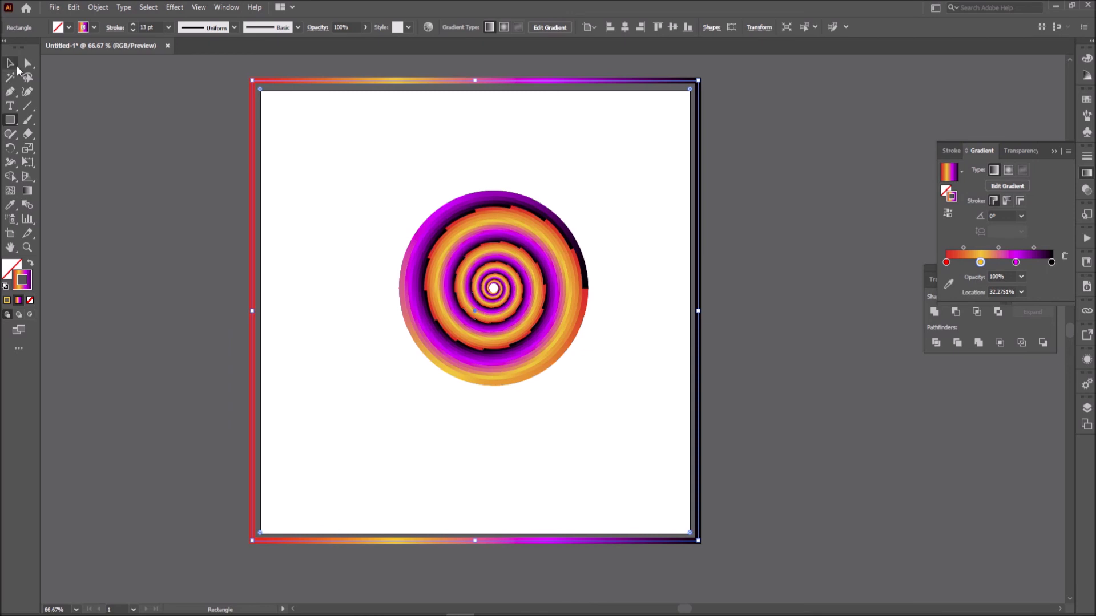
Step: Swap the rectangle's fill and stroke and set its fill to pure black (000000)
click(30, 263)
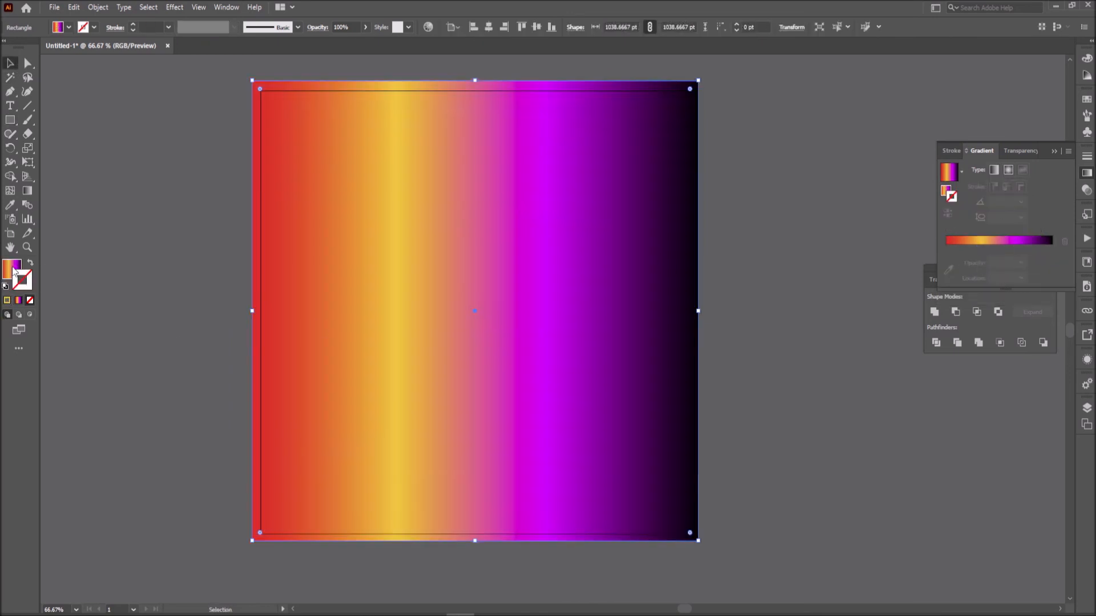
click(1086, 58)
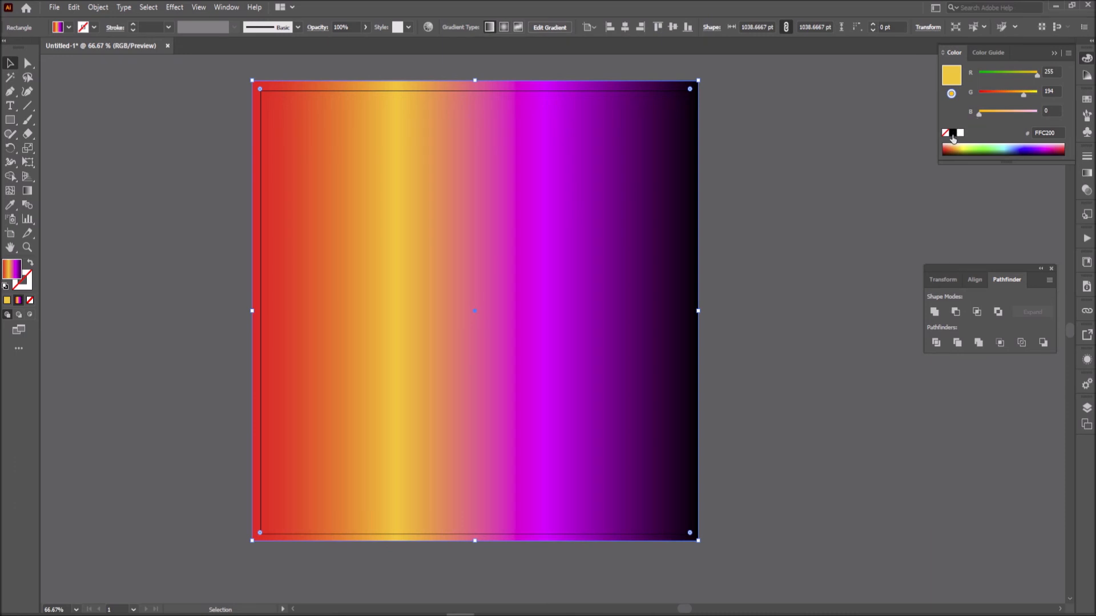
click(1086, 99)
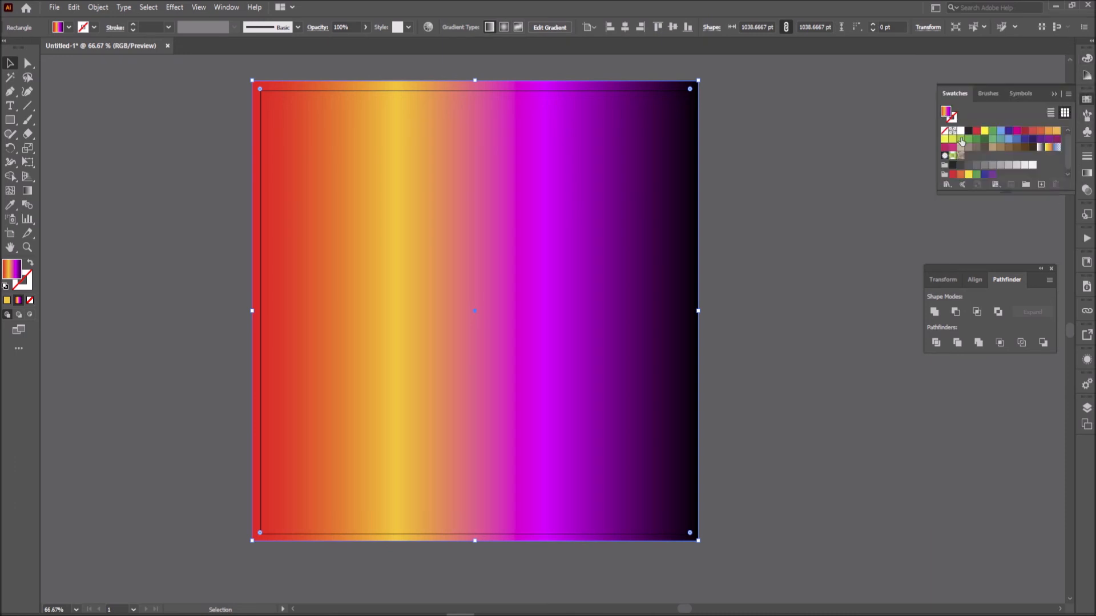
click(968, 132)
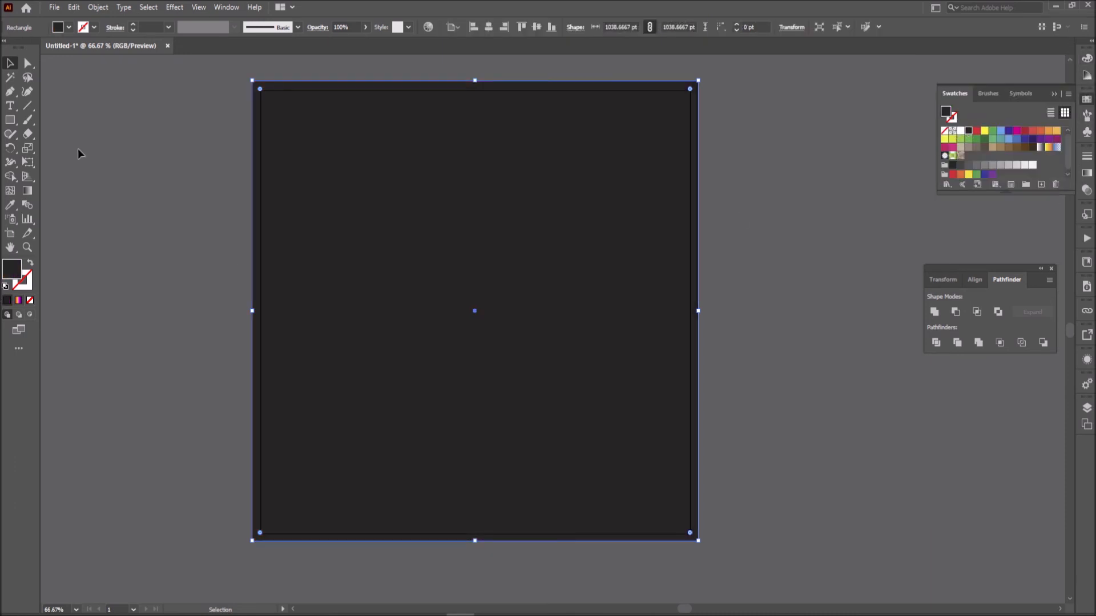
click(1087, 60)
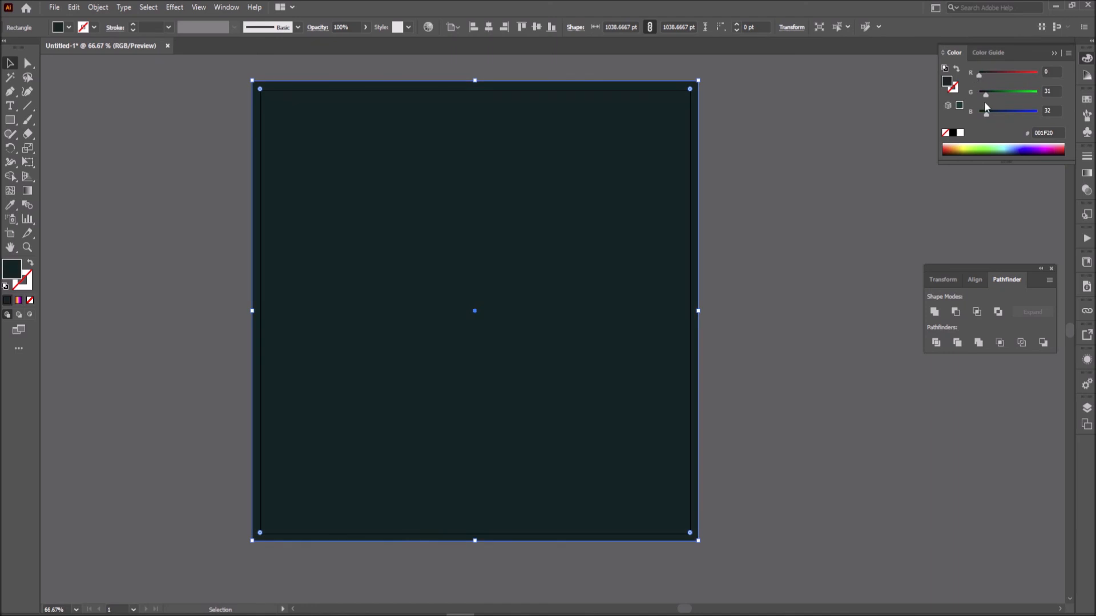
drag(985, 95, 977, 112)
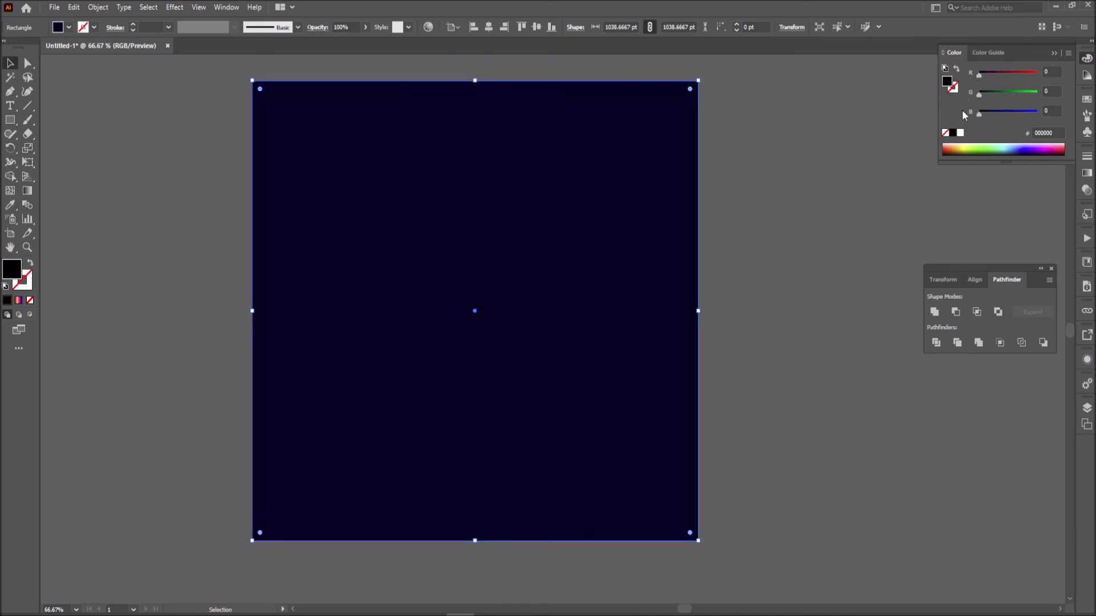
Step: Send the black rectangle behind the spiral and lock it as the background
right_click(520, 218)
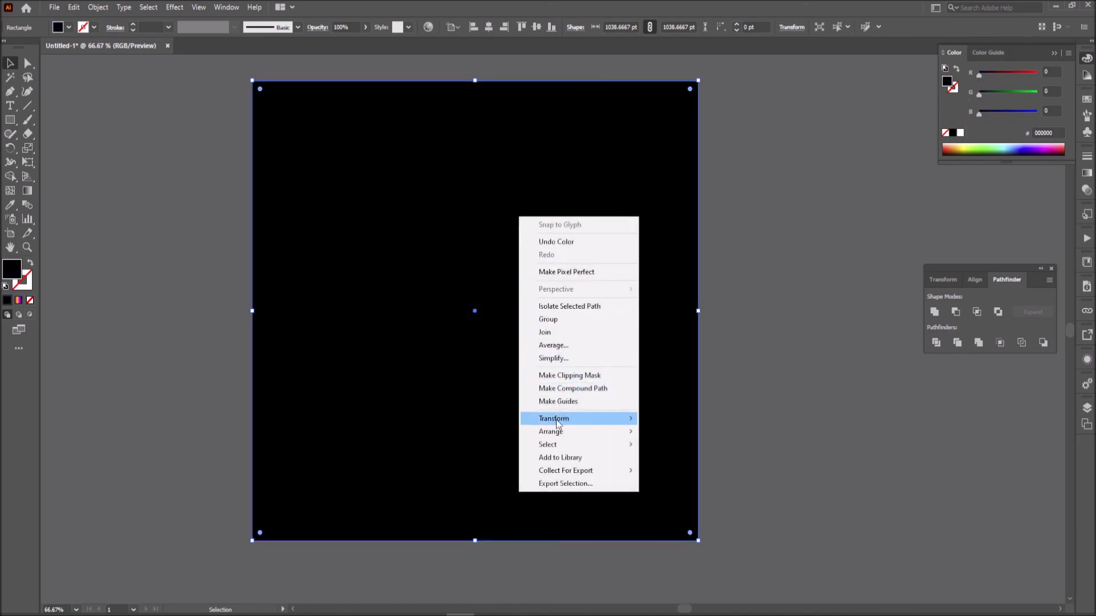
mouse_move(551, 434)
click(667, 473)
click(776, 397)
click(650, 349)
key(ctrl+2)
Step: Select the spiral and center it horizontally and vertically on the artboard
drag(629, 385, 383, 216)
scroll(421, 240, up, 2)
scroll(563, 179, down, 1)
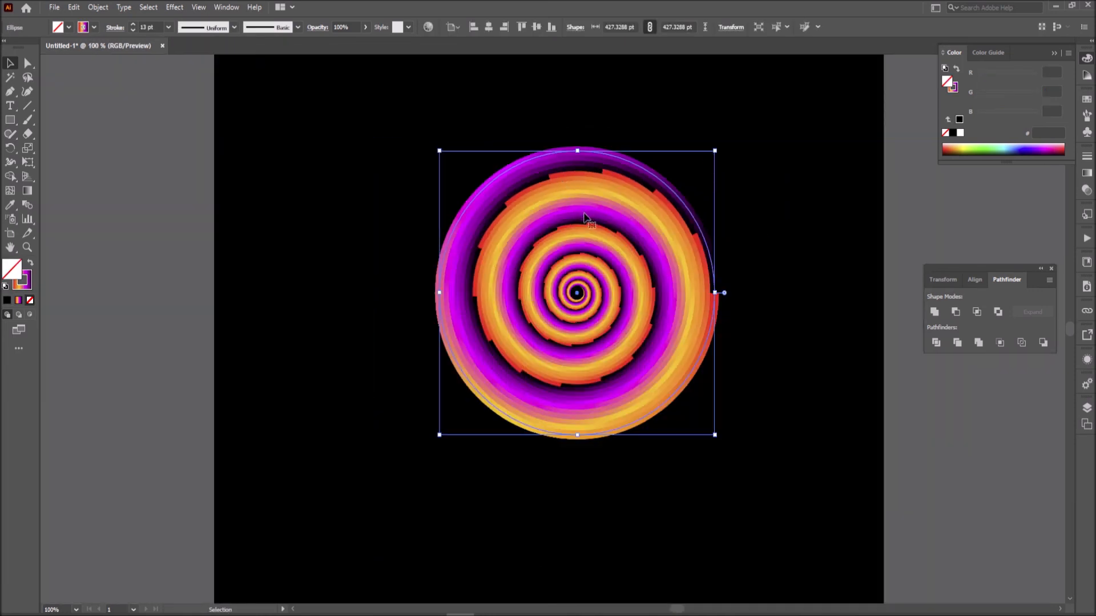
click(492, 30)
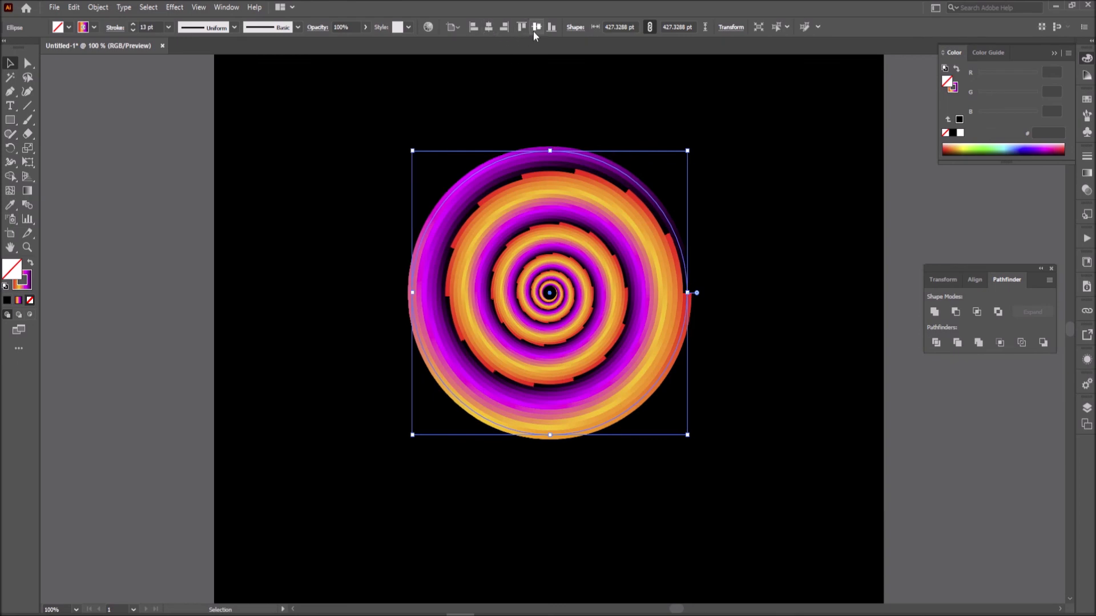
click(535, 29)
Step: Enlarge the spiral proportionally about its center until its stroke scales to about 20.6 pt, and deselect it
drag(549, 186, 557, 104)
click(840, 362)
drag(846, 378, 828, 335)
drag(821, 283, 818, 294)
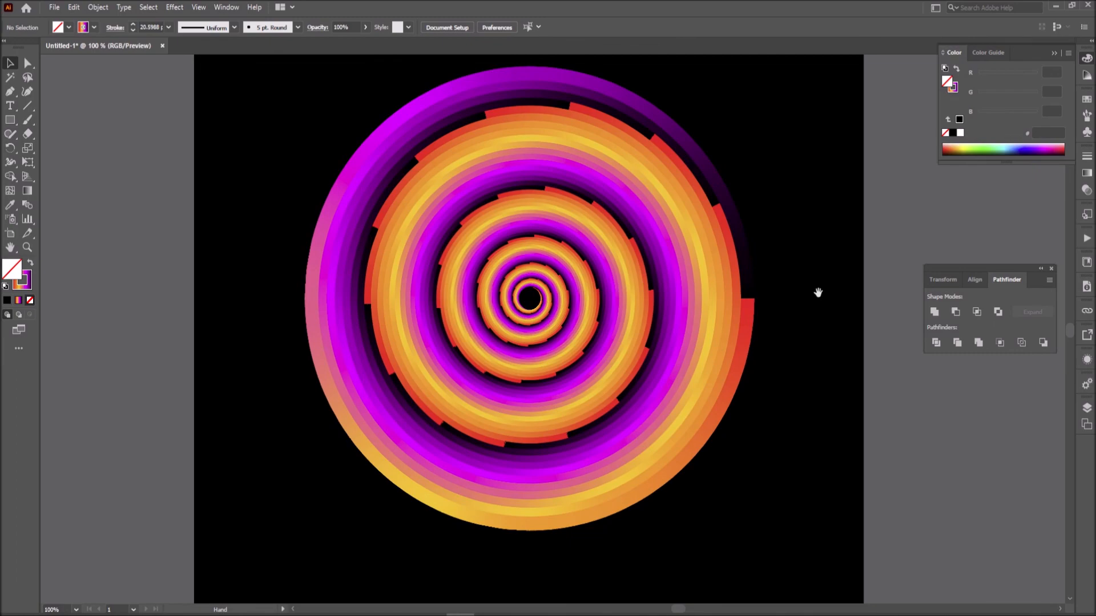